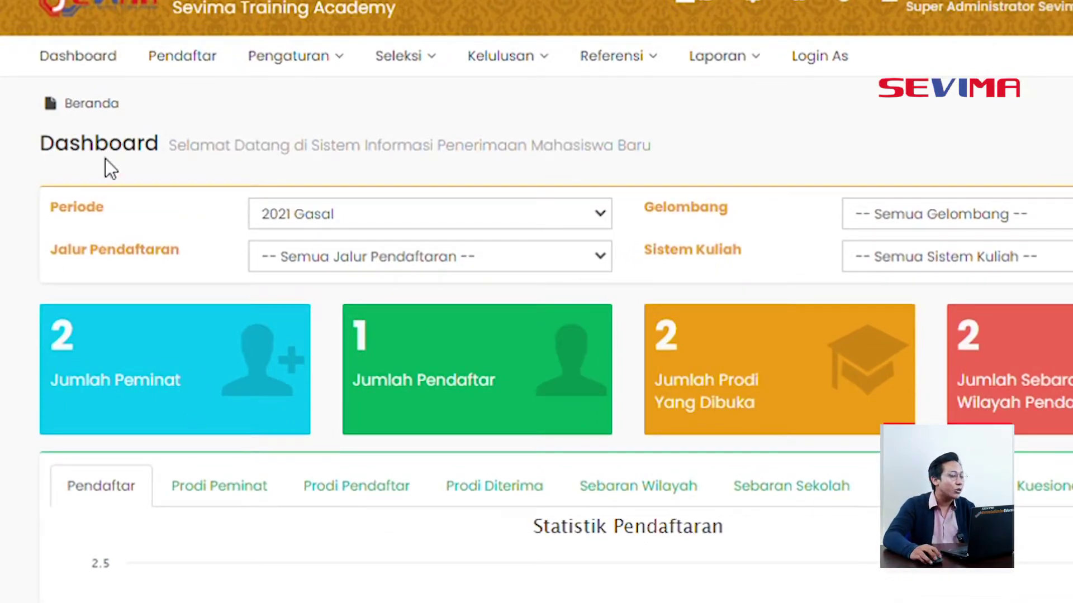
Open the Pendaftar page and look over the list of registered applicants.
left_click_drag(50, 209, 115, 194)
left_click(116, 229)
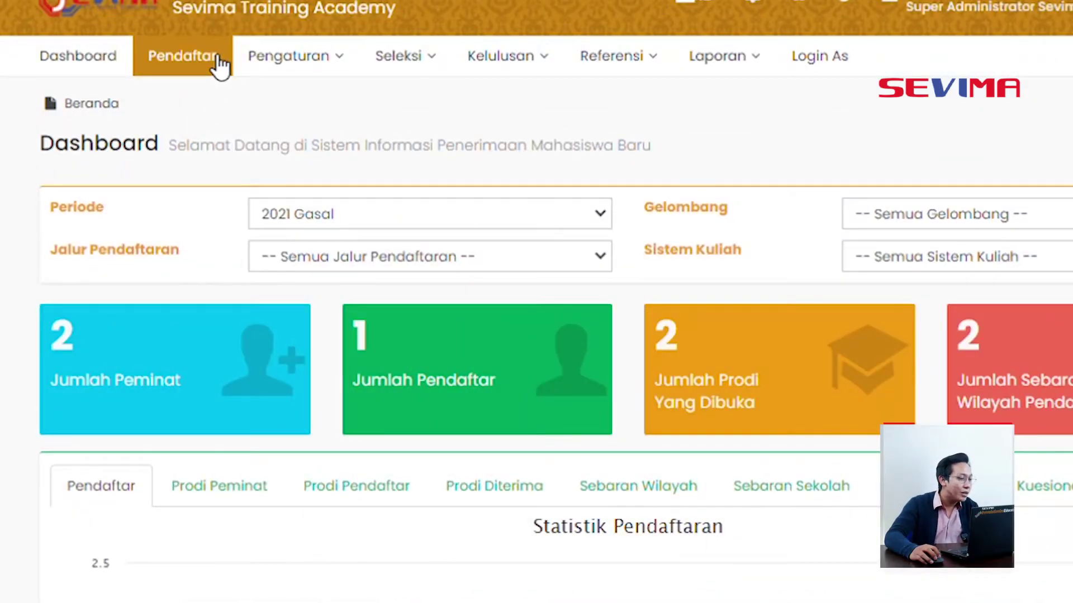
left_click(217, 56)
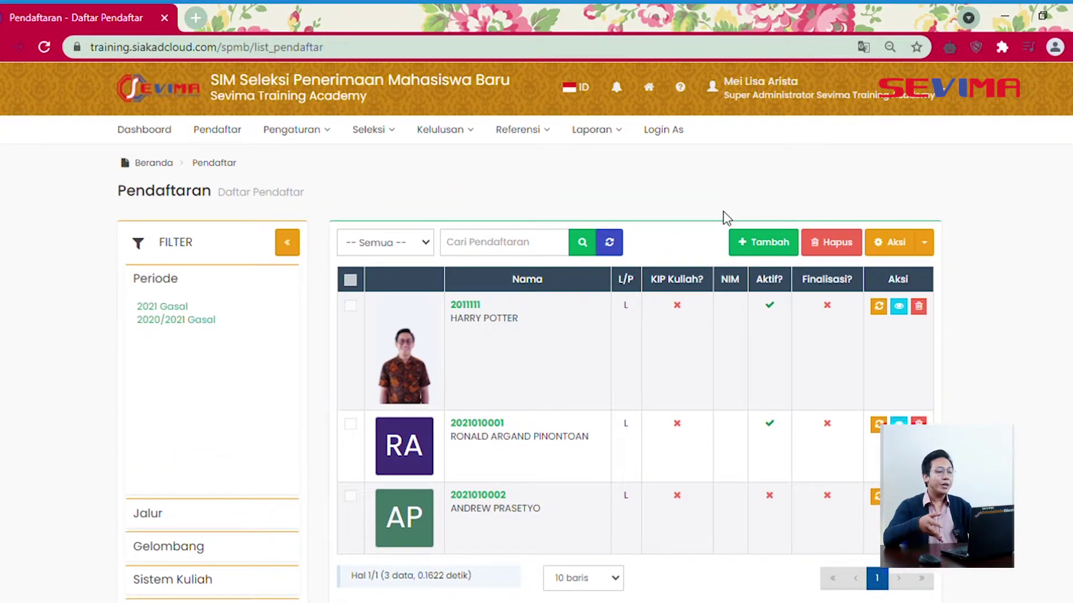
scroll(690, 253, "down", 2)
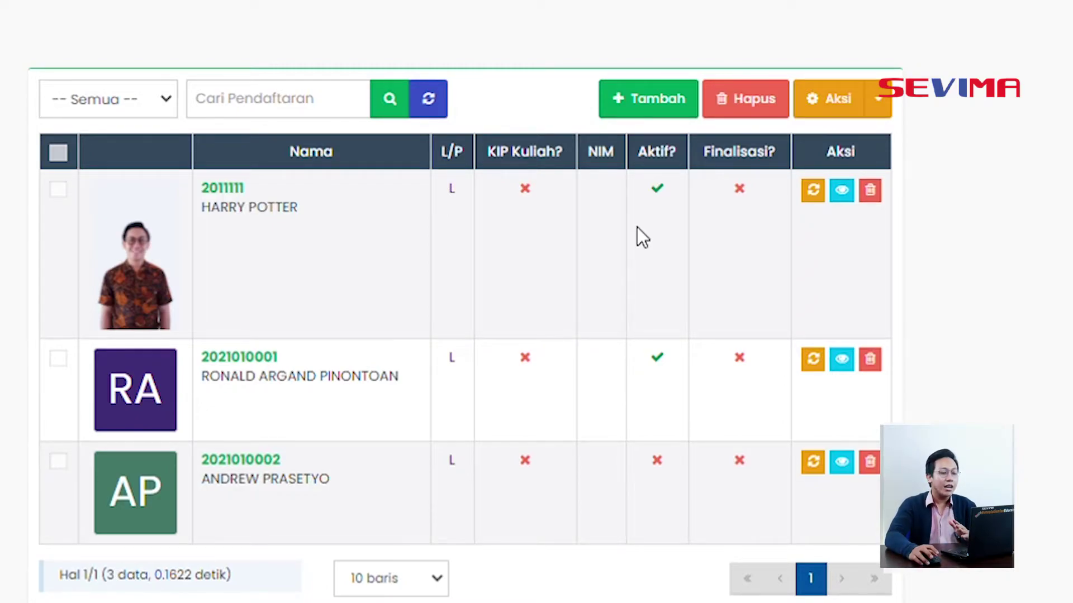
Review the detail pages of the first and second applicants in the list, returning to the list in between.
left_click(842, 196)
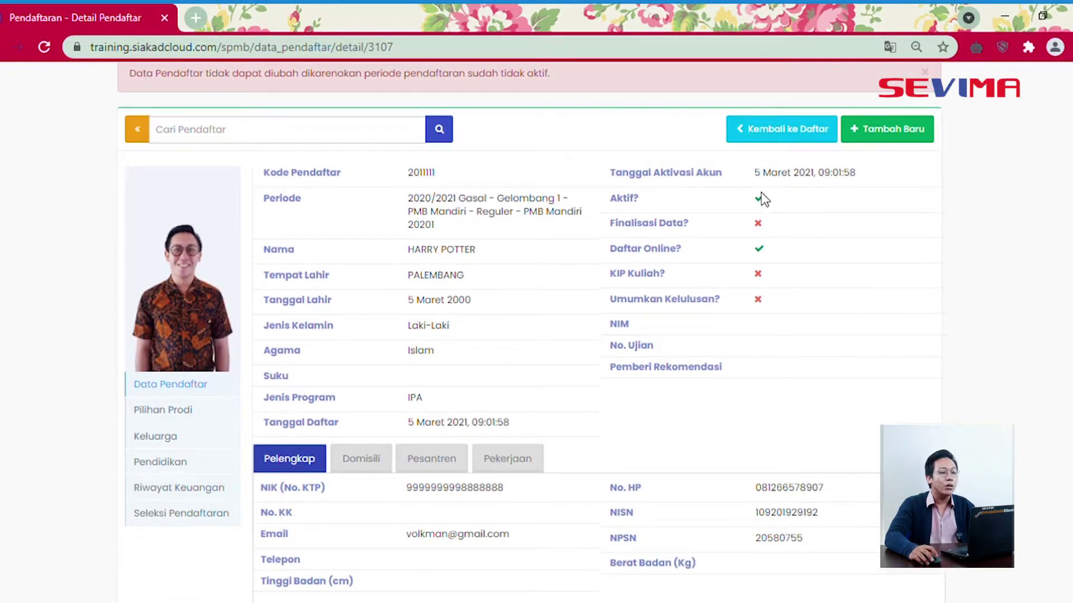
left_click(798, 132)
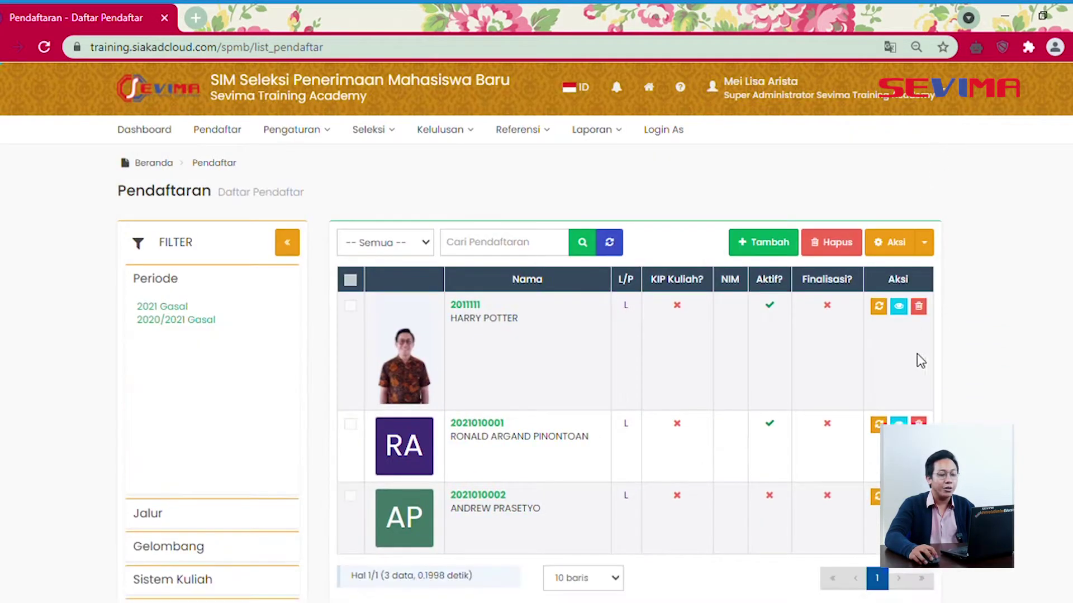
left_click(900, 421)
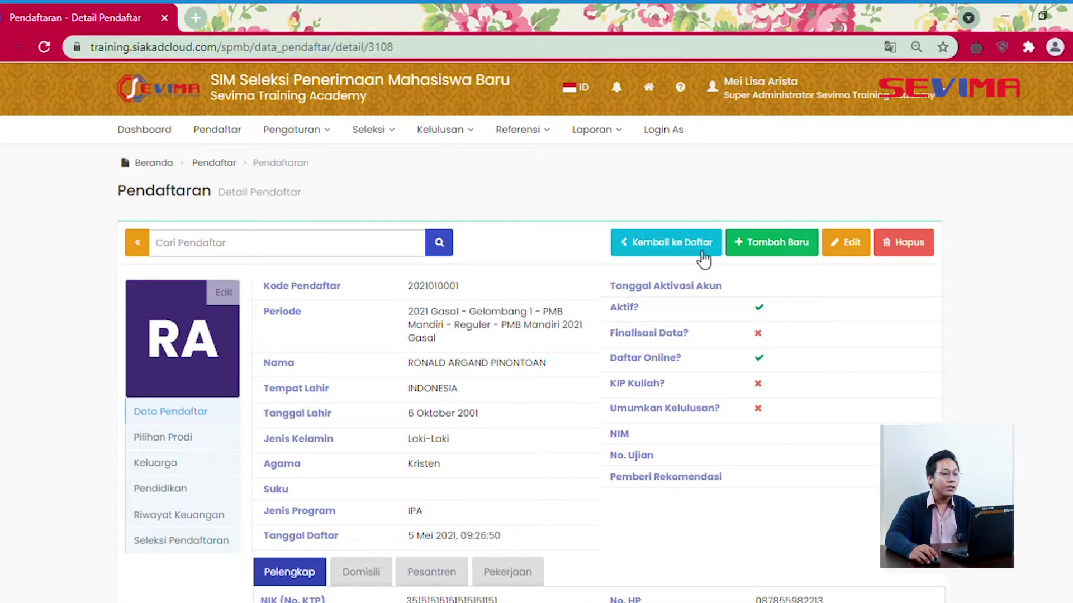
scroll(666, 283, "down", 3)
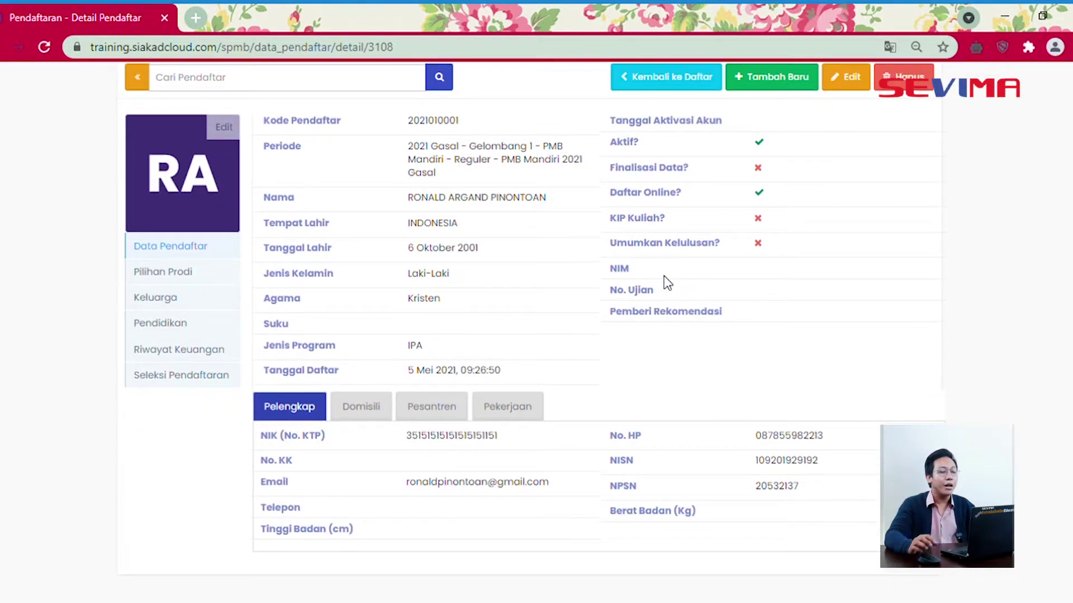
scroll(663, 272, "up", 3)
left_click(670, 178)
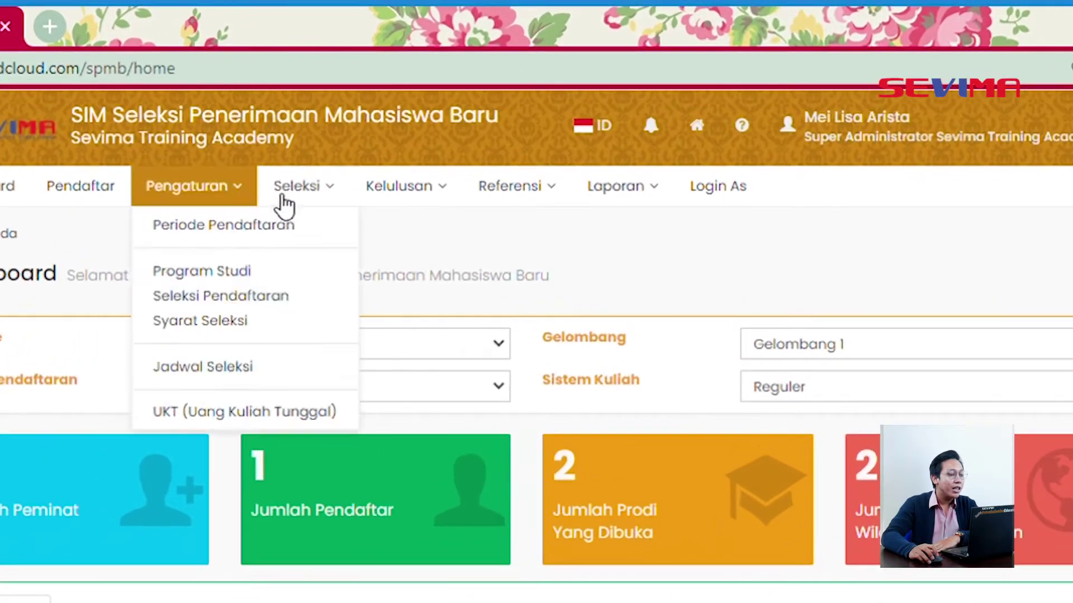
Open the Syarat Seleksi list showing the requirement documents submitted by applicants.
mouse_move(368, 134)
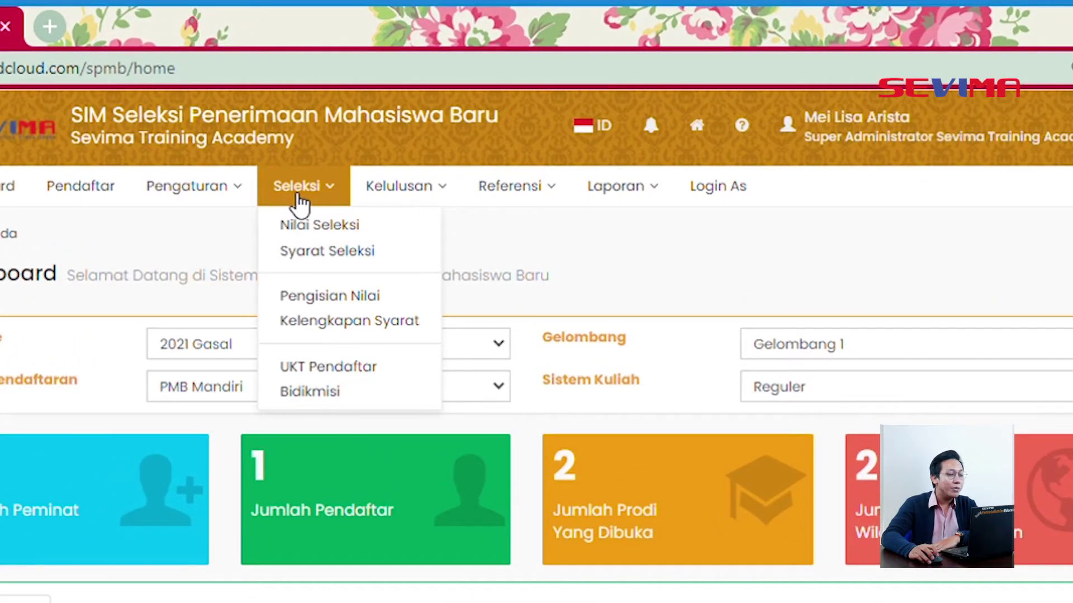
left_click(330, 253)
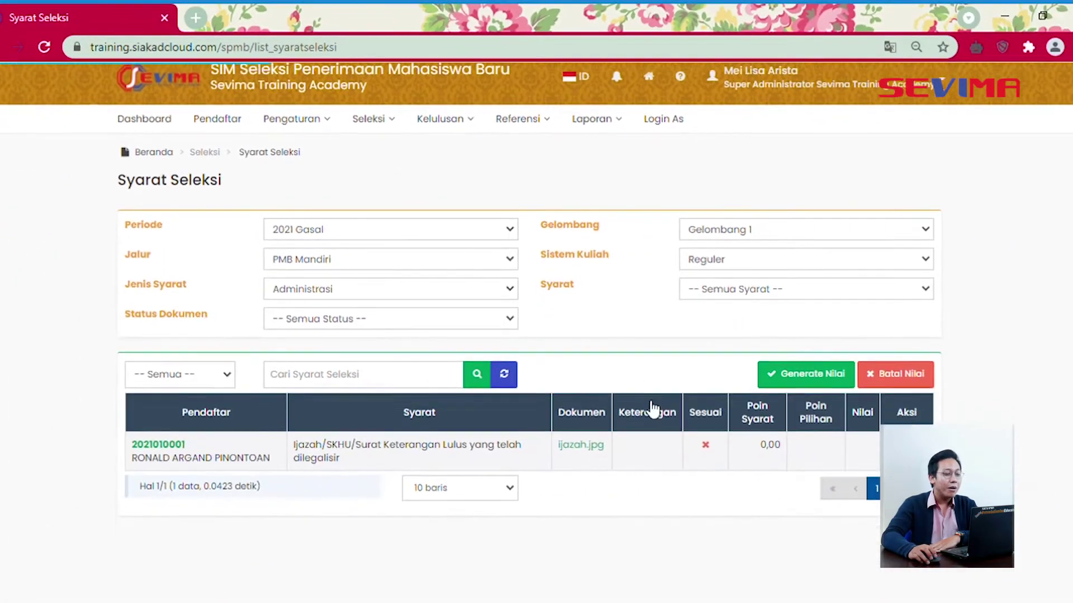
scroll(653, 409, "down", 2)
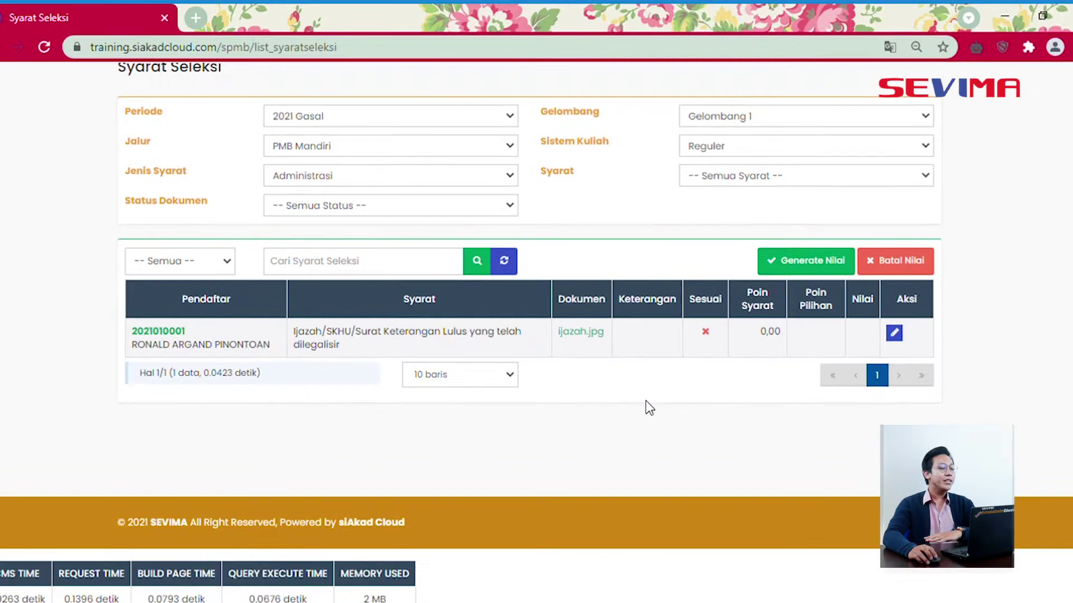
scroll(646, 407, "up", 3)
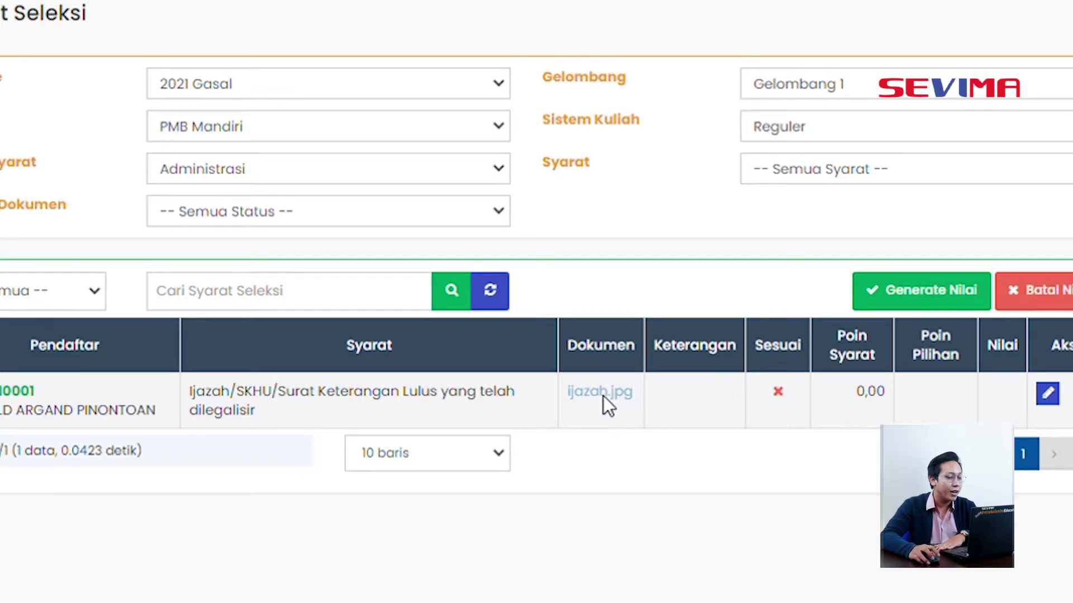
View the applicant's uploaded ijazah.jpg document enlarged and at full-page size, and return to the Syarat Seleksi list.
left_click(602, 394)
left_click(584, 320)
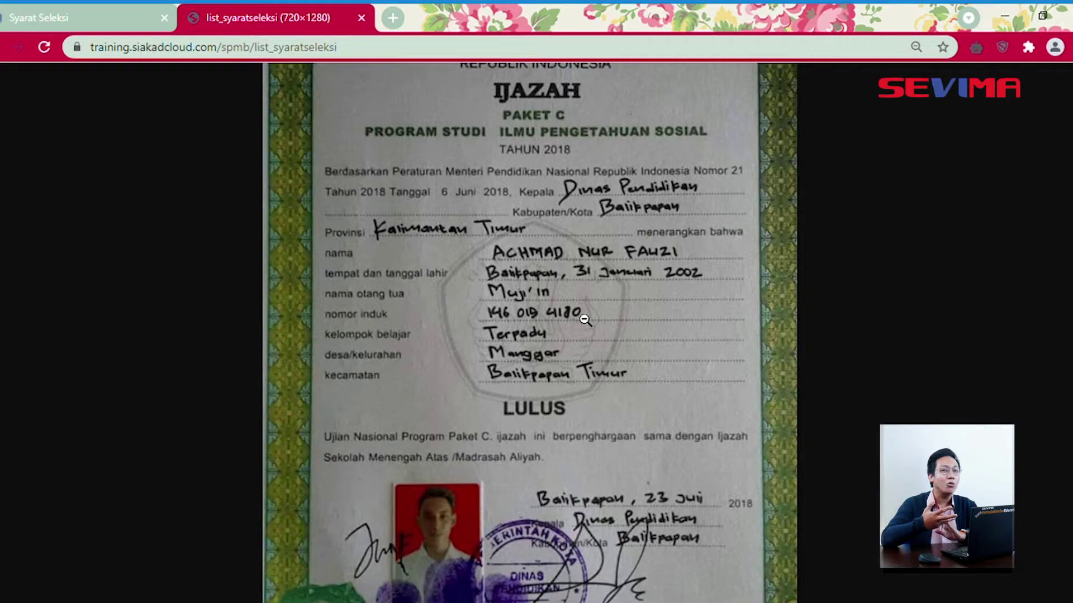
left_click(585, 319)
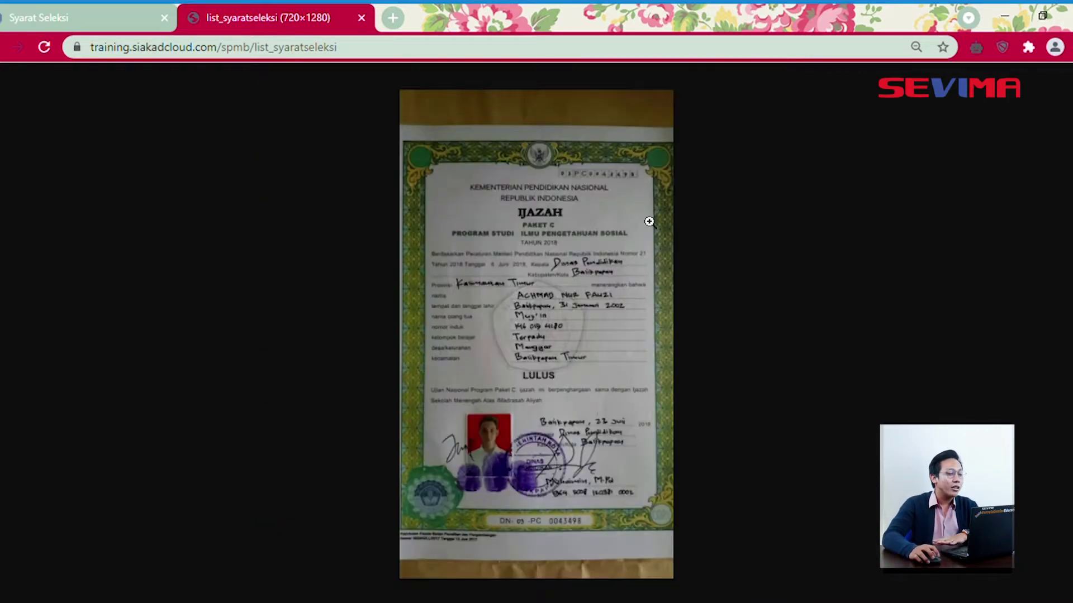
left_click(108, 19)
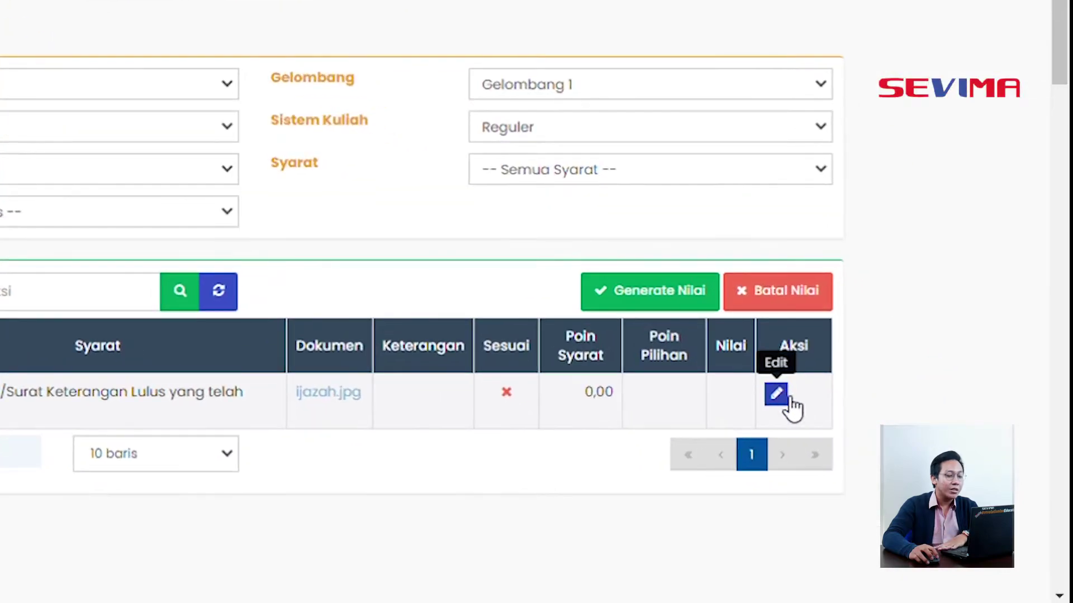
Mark the applicant's ijazah requirement as Sesuai, leave Keterangan empty, and save the row.
left_click(889, 454)
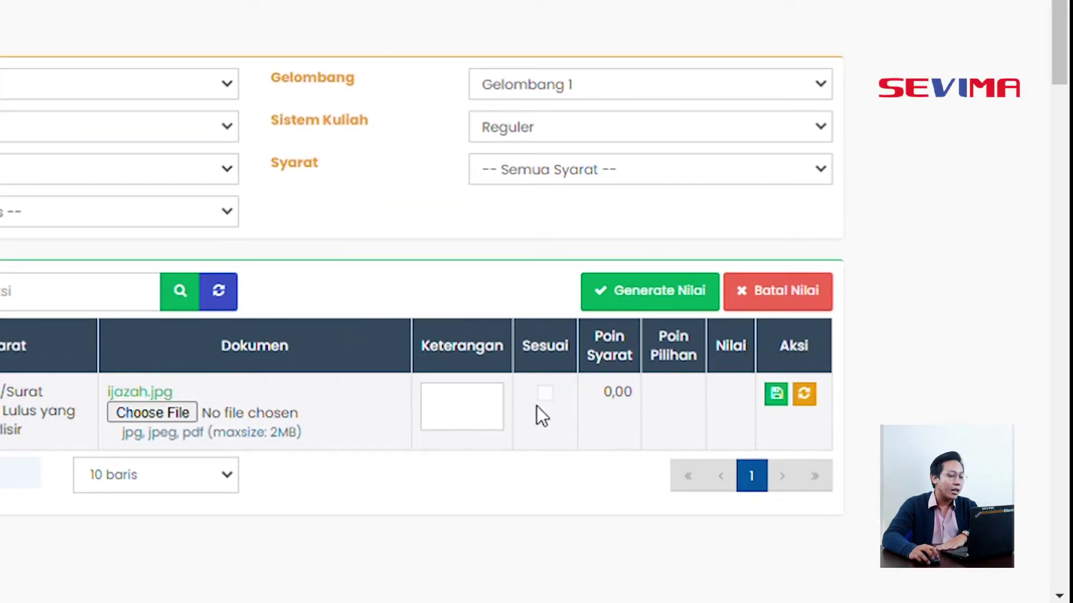
left_click(547, 397)
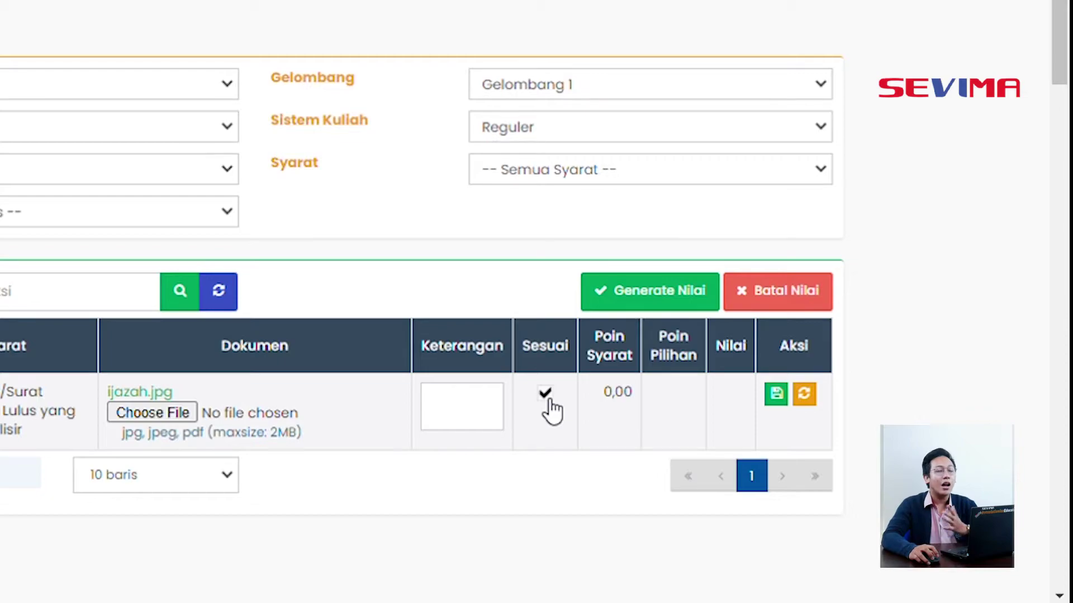
left_click(489, 419)
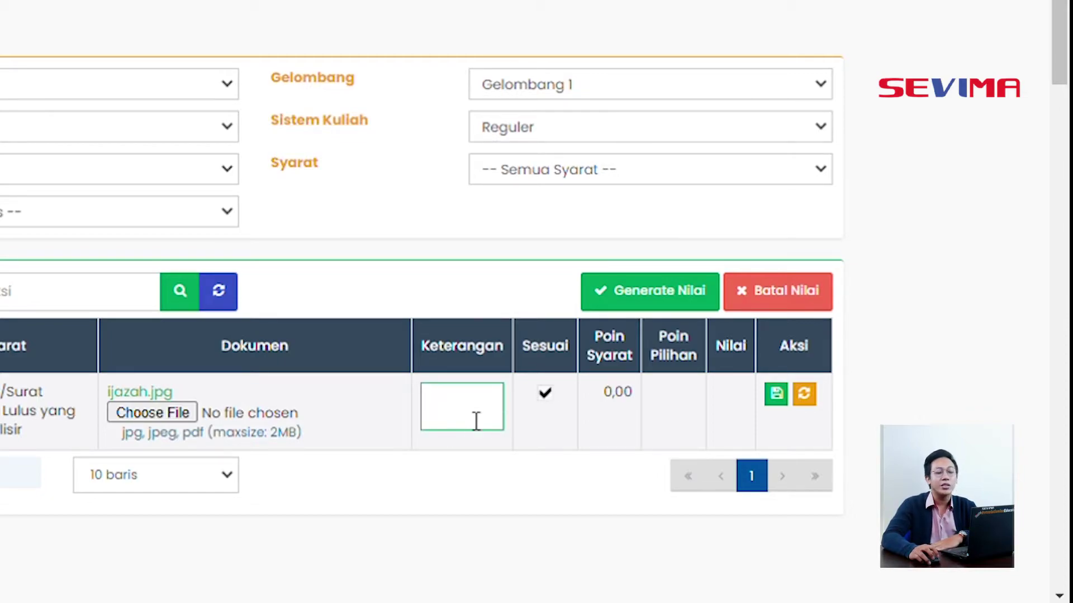
left_click(776, 398)
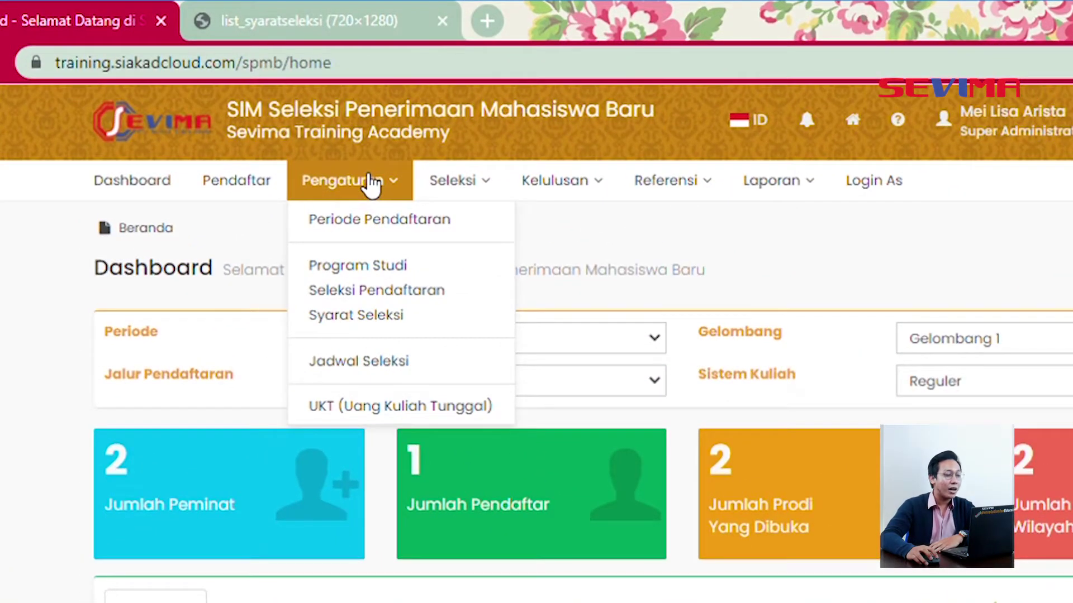
Add a new Jadwal Seleksi entry for the IPA program with the Tes Potensi Akademik selection in 02 - Ruang 02.
left_click(432, 369)
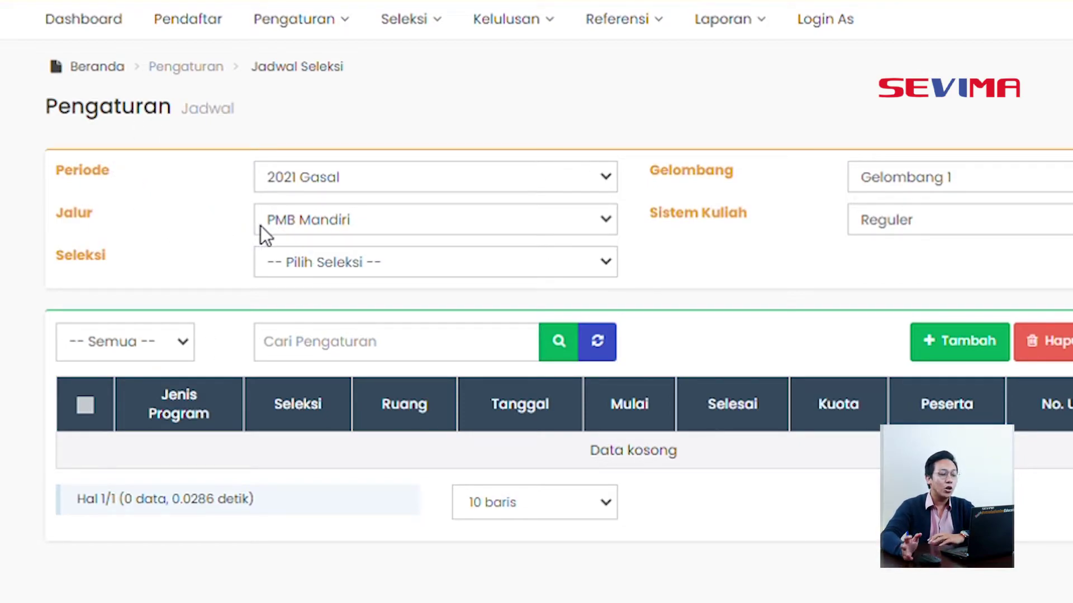
left_click(981, 346)
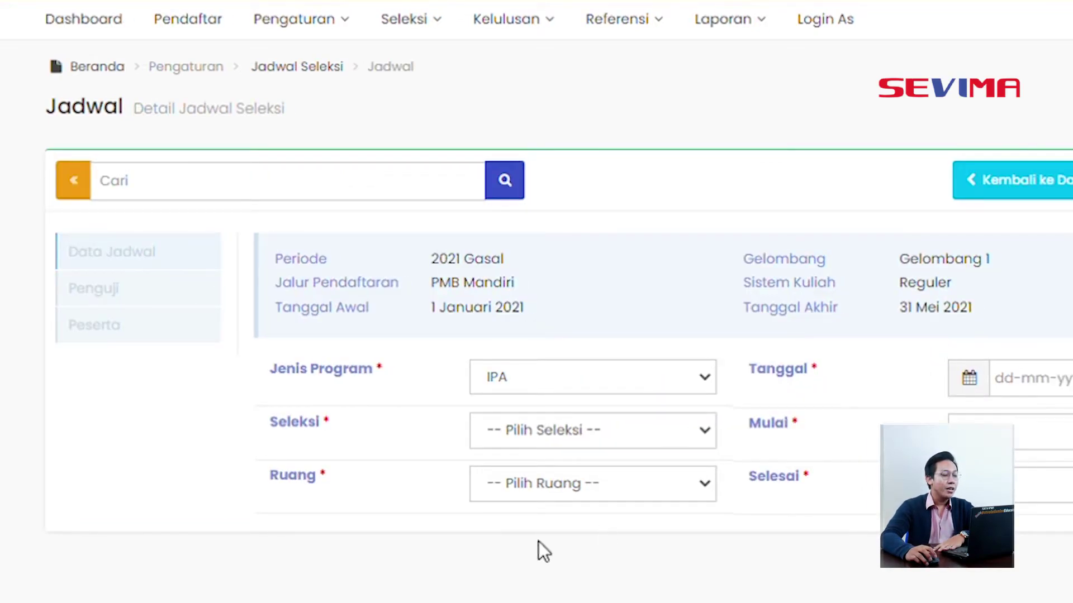
left_click(524, 490)
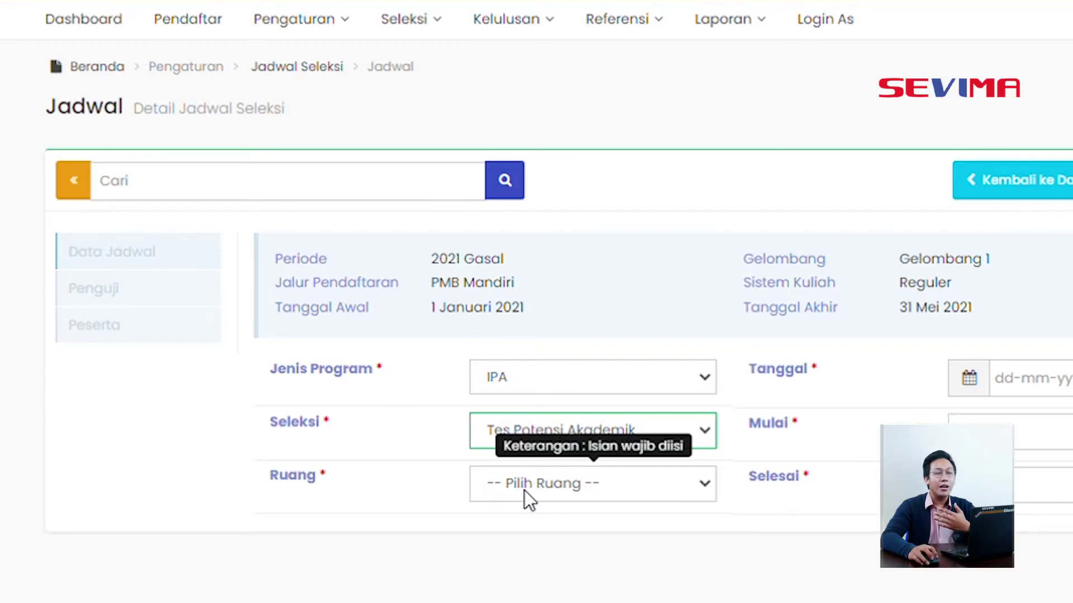
left_click(646, 69)
Set the schedule's date to 11-05-2021, start time to 08:00 and end time to 13:00, and save it.
left_click(770, 377)
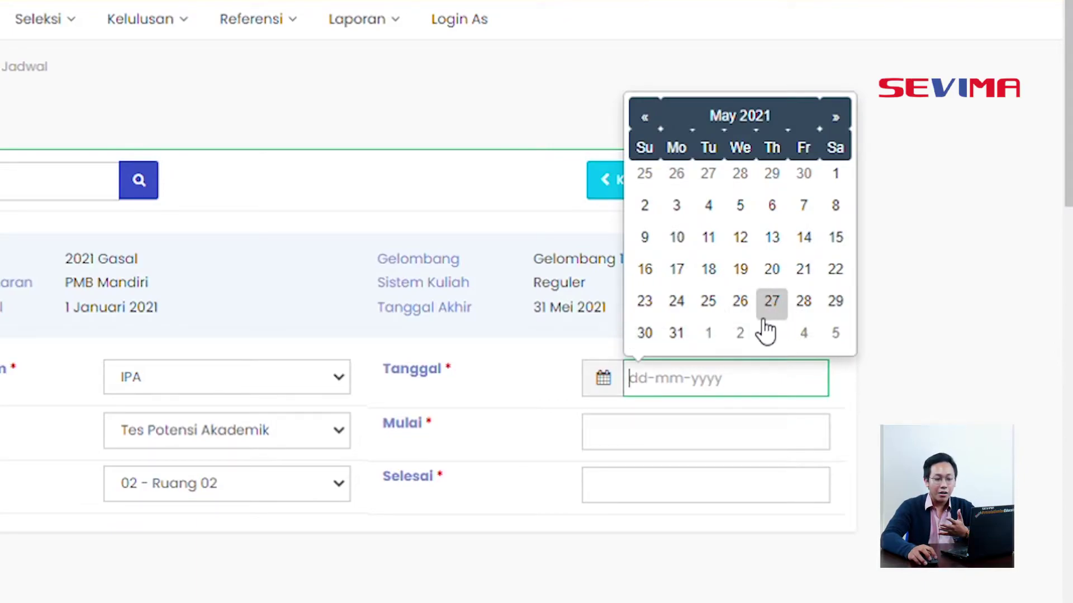
left_click(712, 251)
left_click(613, 442)
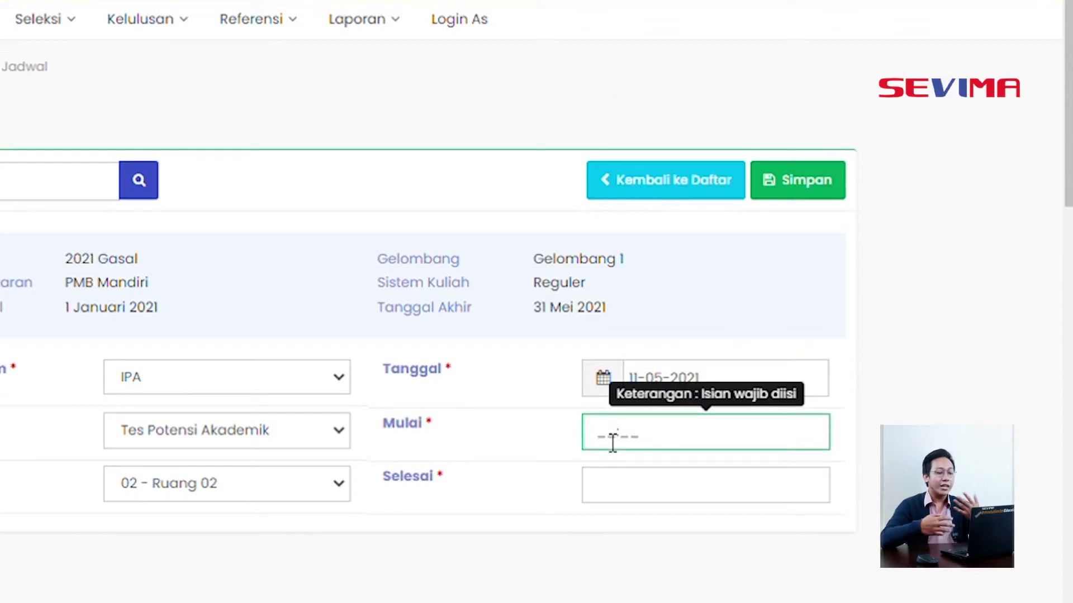
type("08:0")
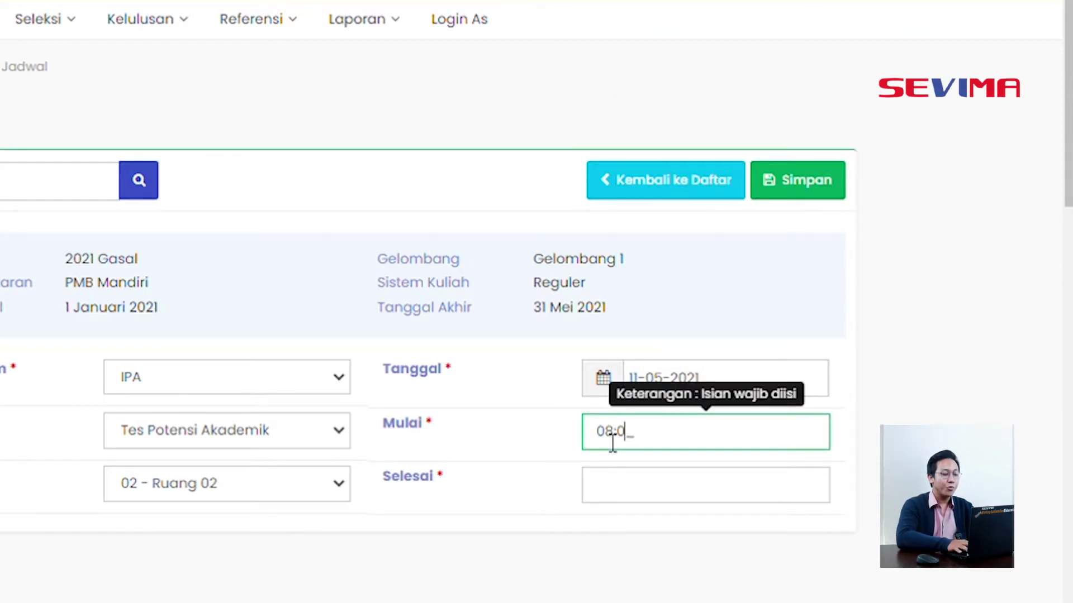
type("0")
key("Tab")
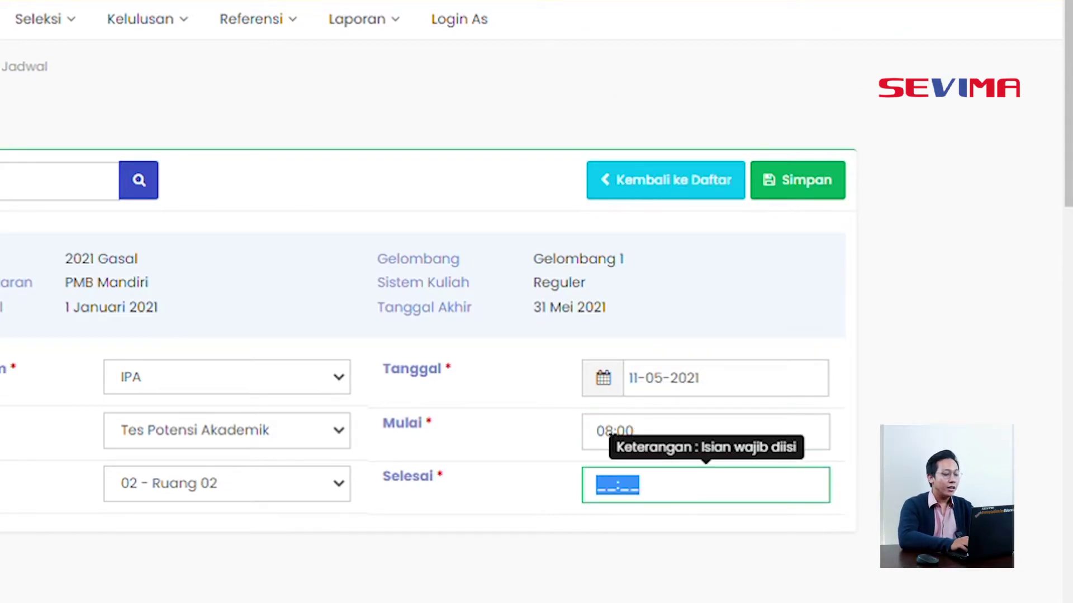
type("13:00")
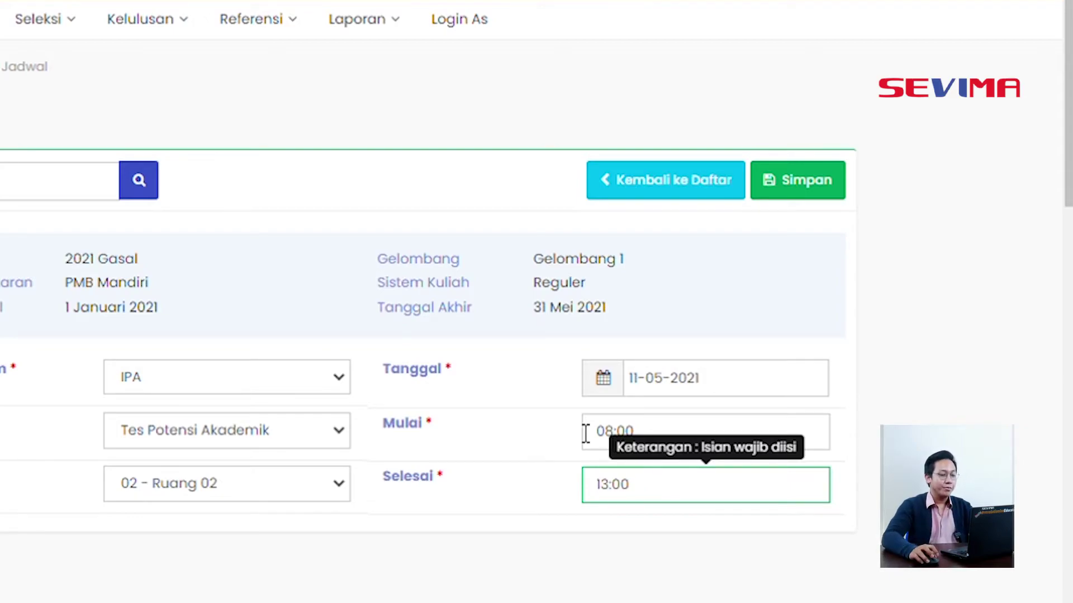
left_click(834, 183)
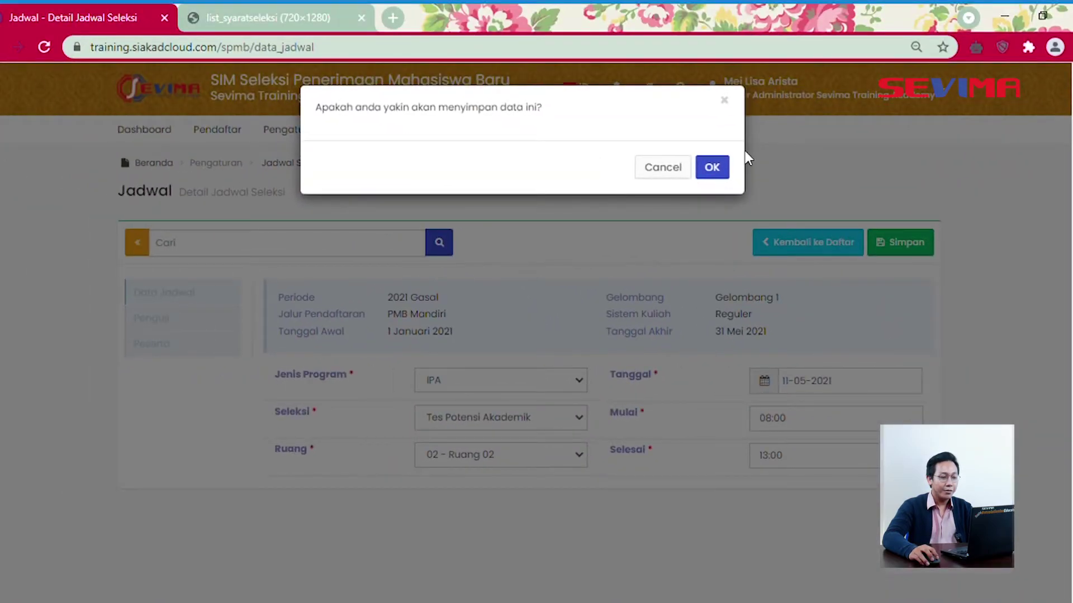
left_click(707, 173)
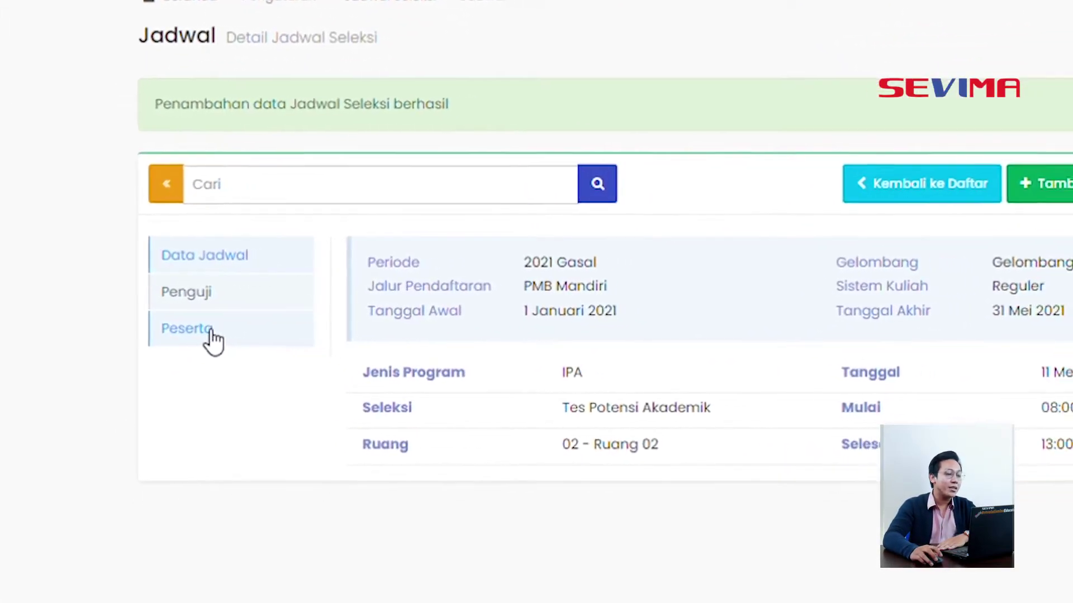
Generate the participants (Peserta) for the Tes Potensi Akademik schedule without generating bills.
left_click(162, 397)
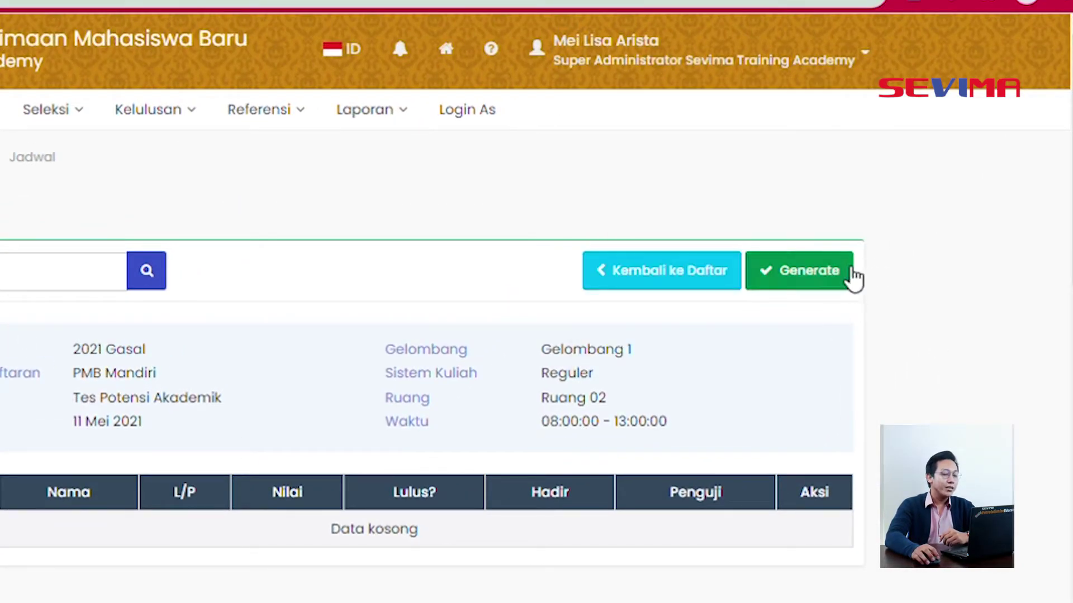
left_click(847, 277)
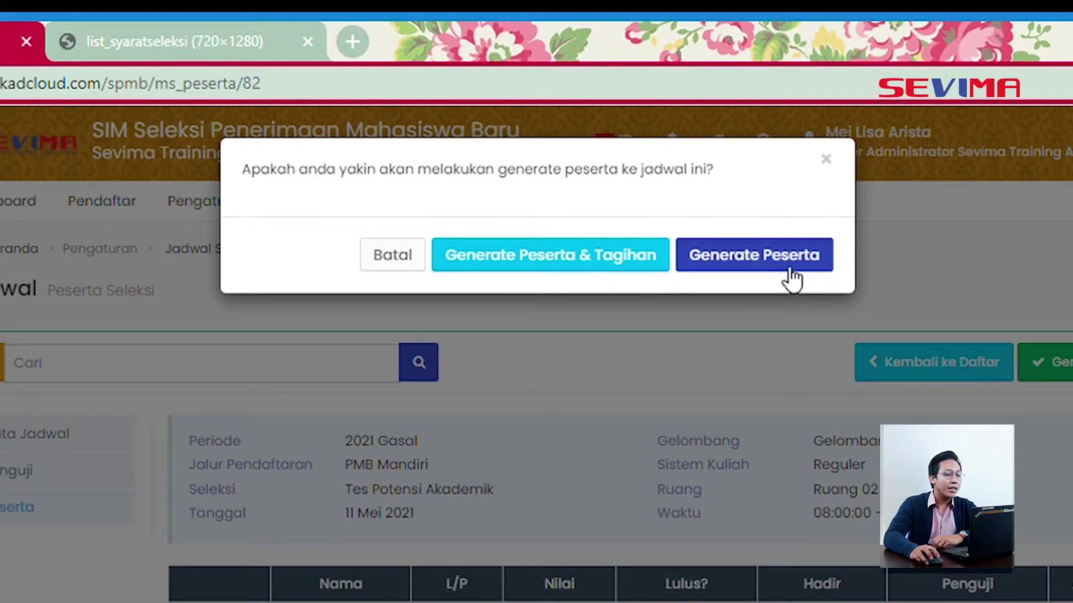
left_click(813, 274)
scroll(802, 281, "down", 2)
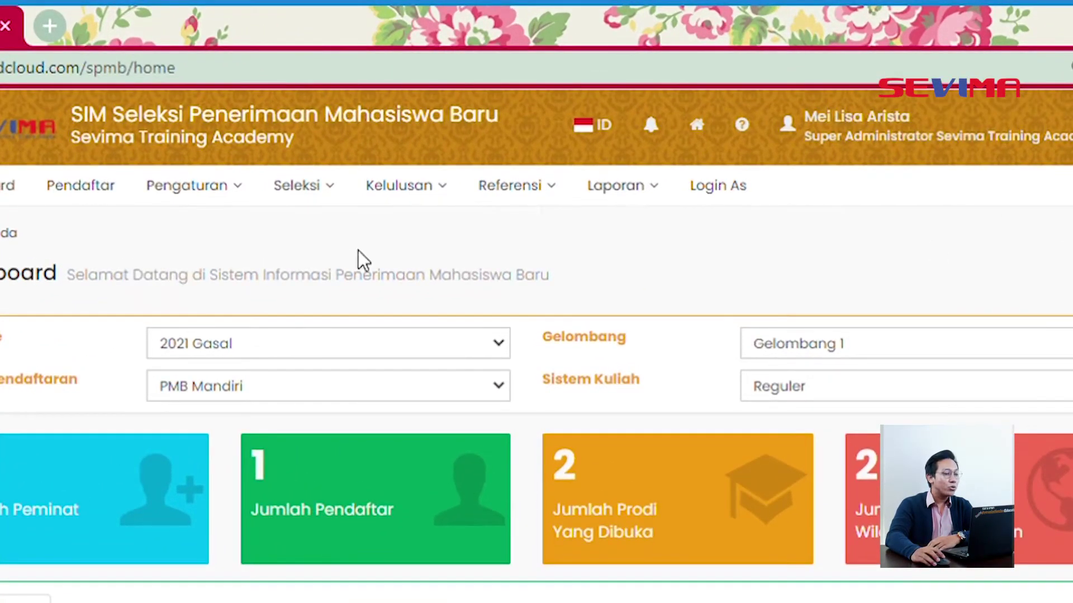
Open the Pengisian Nilai page and search for the applicant by name to load their selection results.
left_click(323, 195)
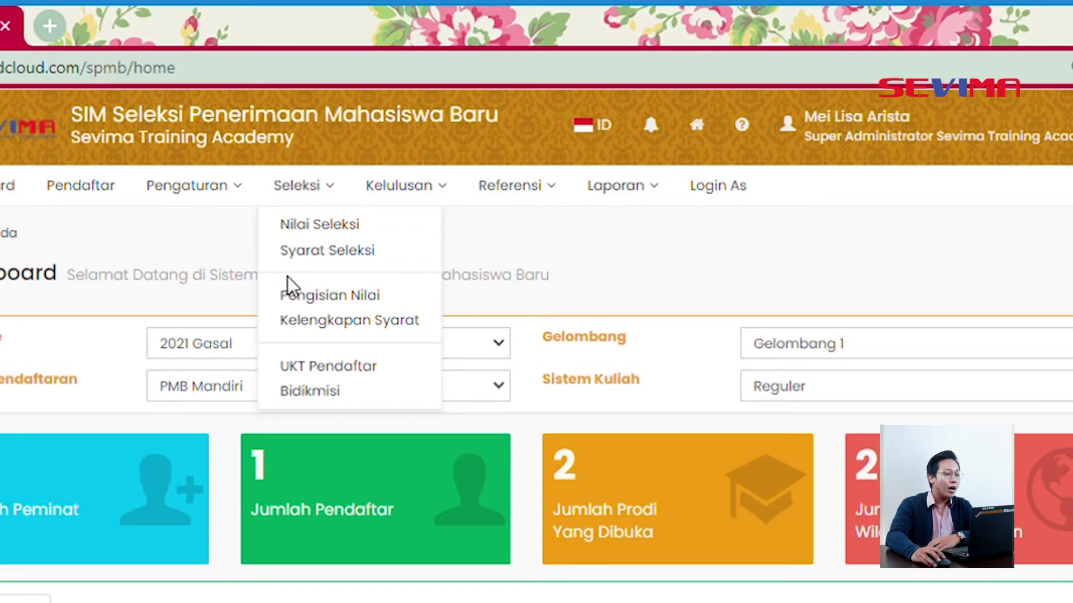
left_click(312, 302)
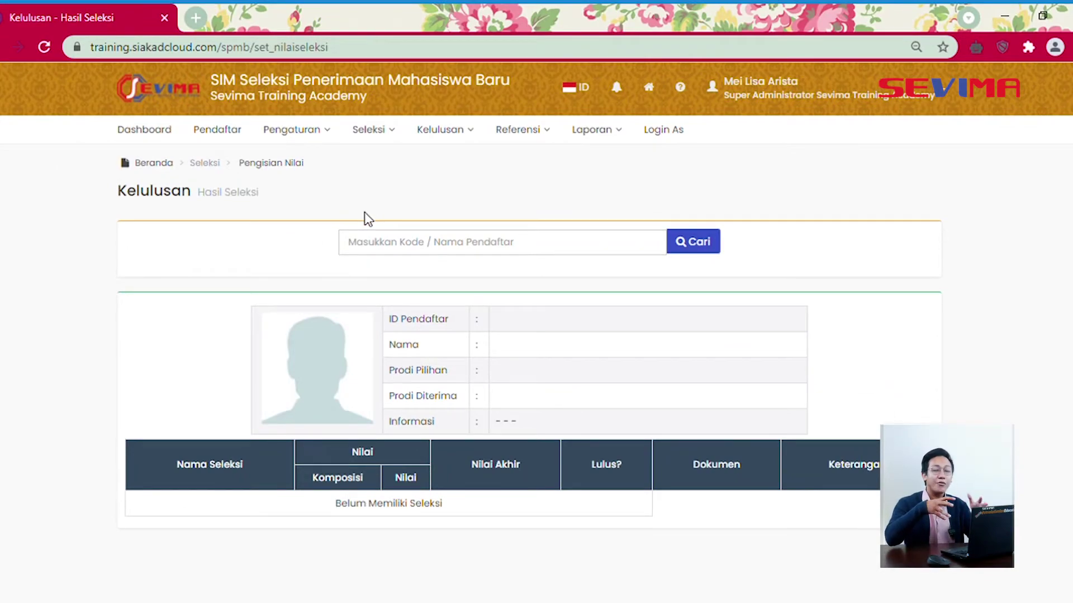
left_click(393, 243)
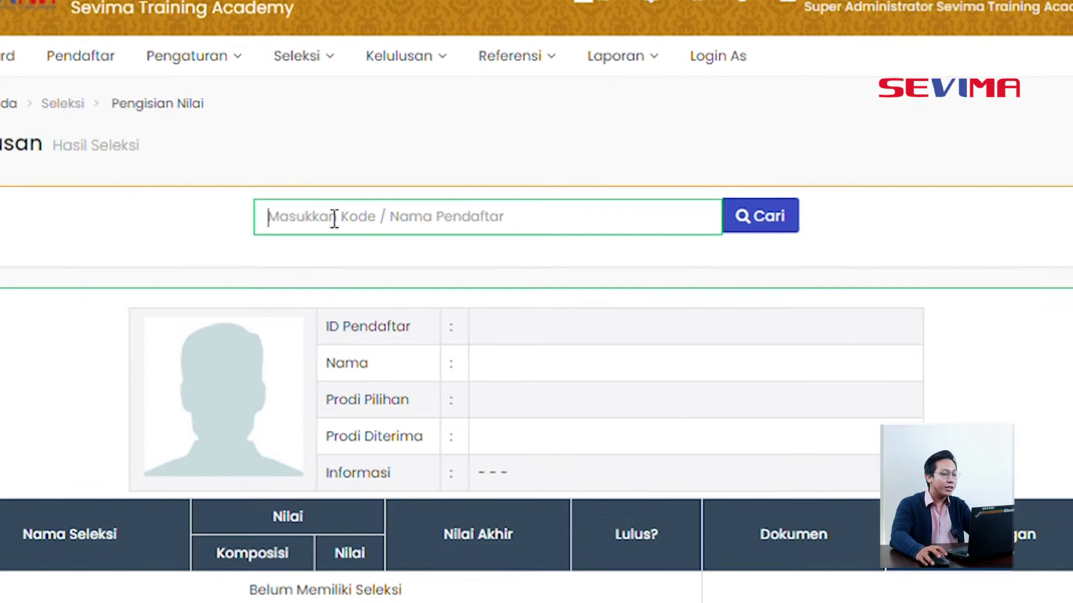
type("rd")
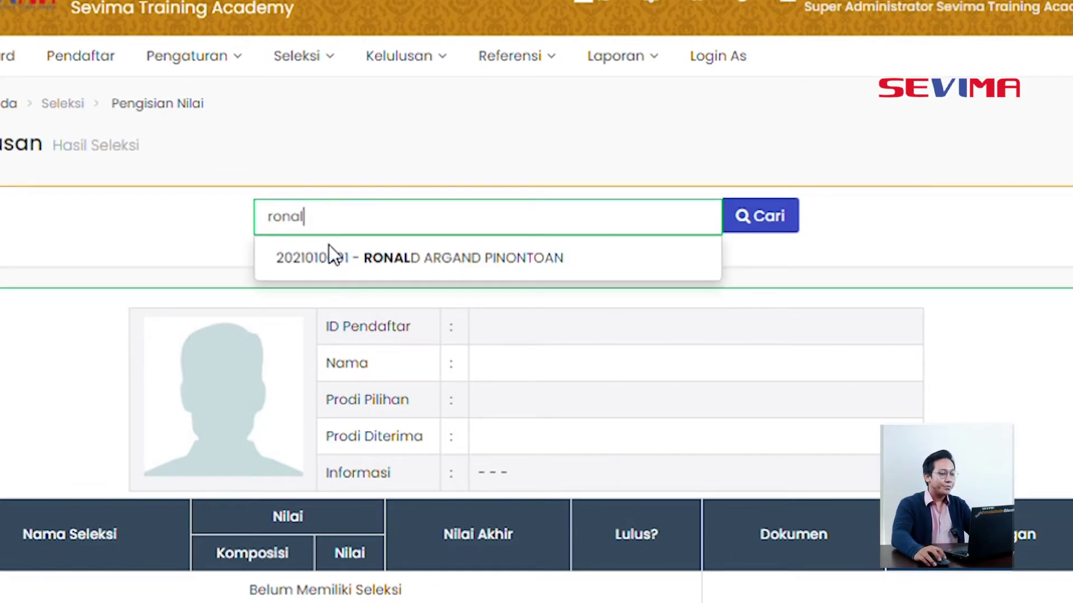
left_click(338, 263)
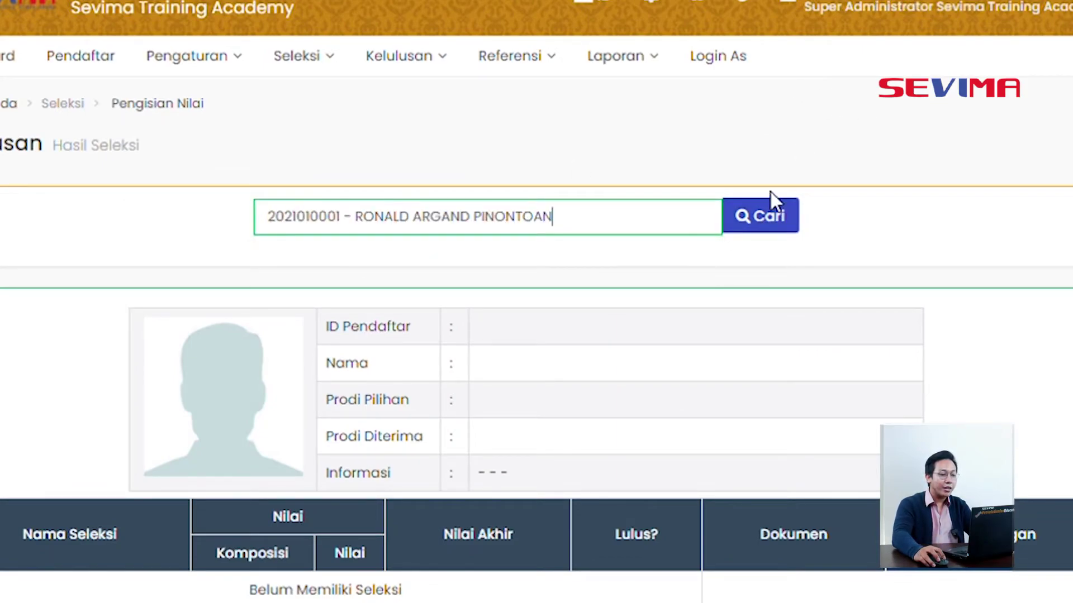
left_click(762, 218)
scroll(726, 245, "down", 2)
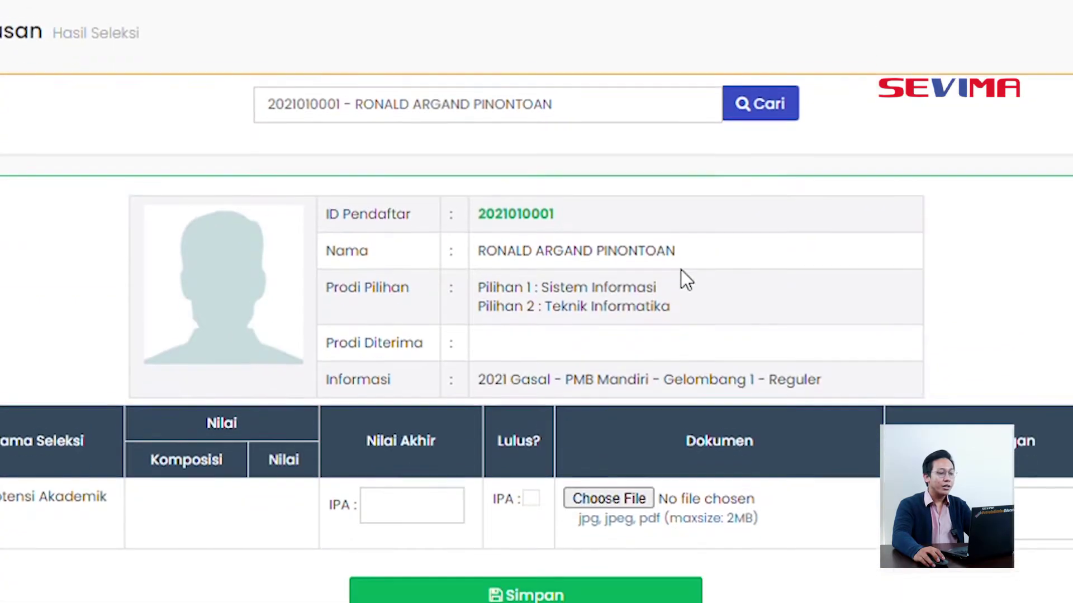
Enter an IPA final score of 90 for Tes Potensi Akademik, mark it Lulus, leave Keterangan empty and save.
left_click(424, 491)
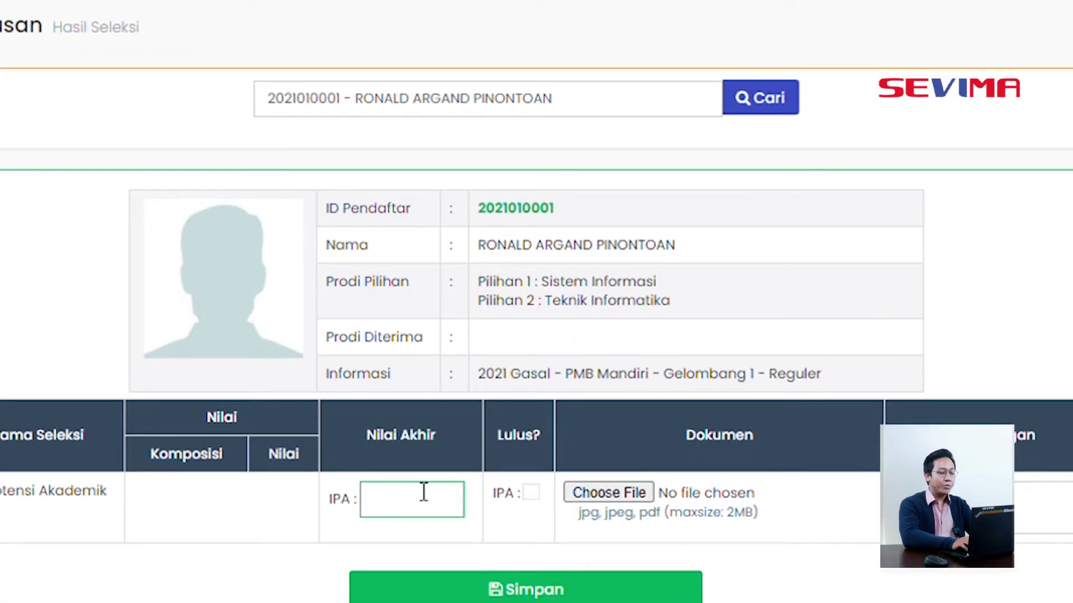
type("90")
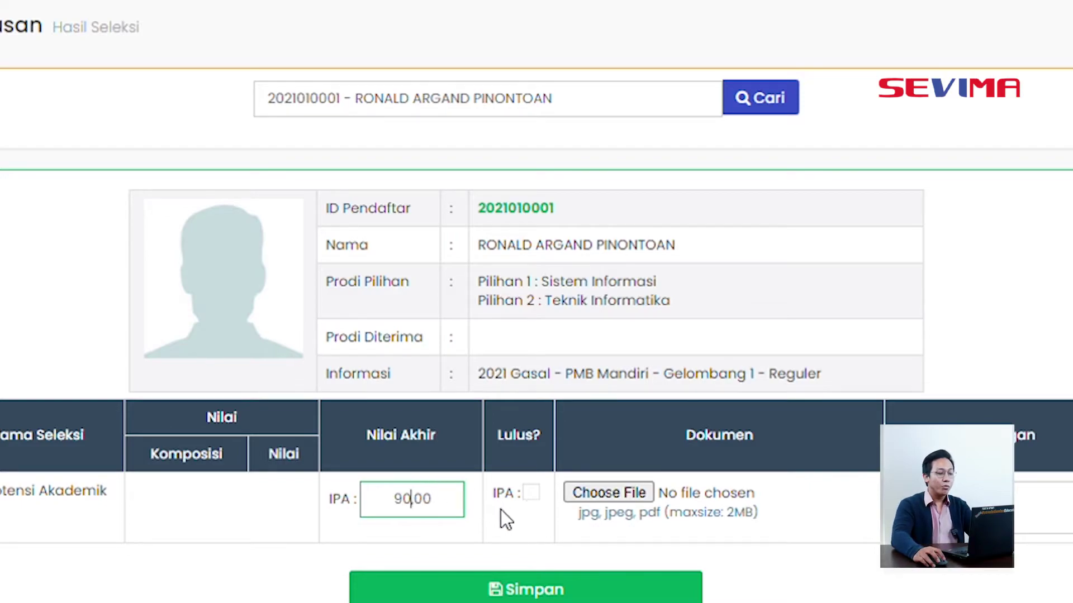
left_click(538, 493)
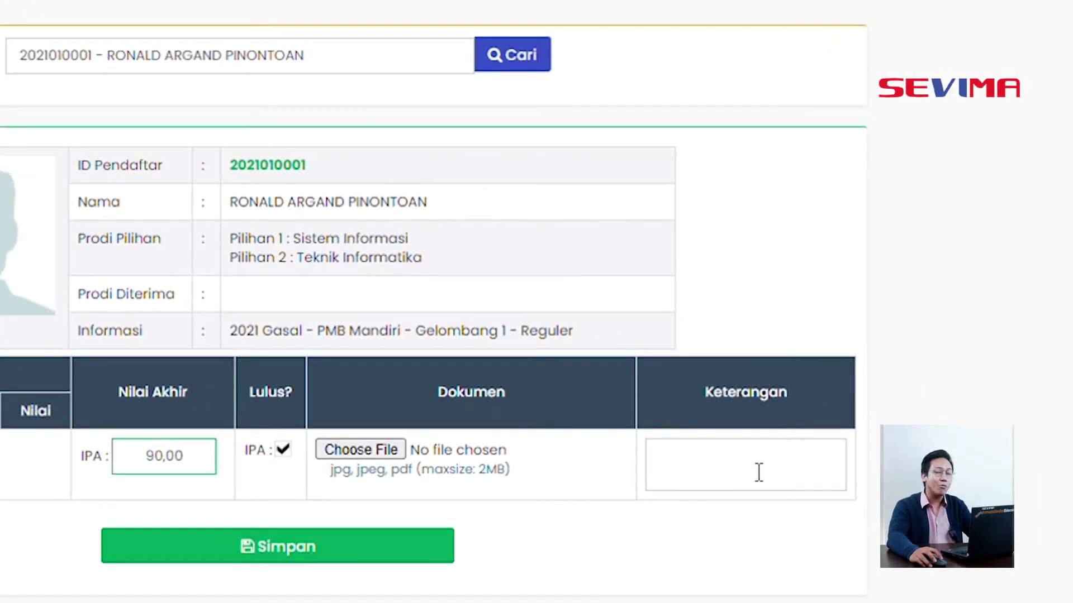
left_click(758, 472)
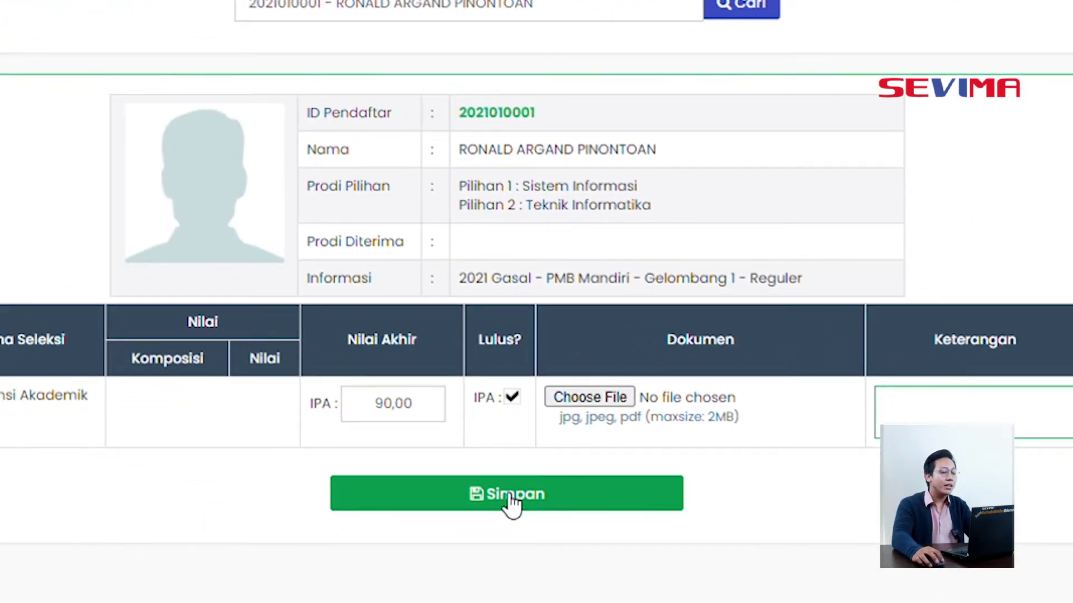
left_click(280, 548)
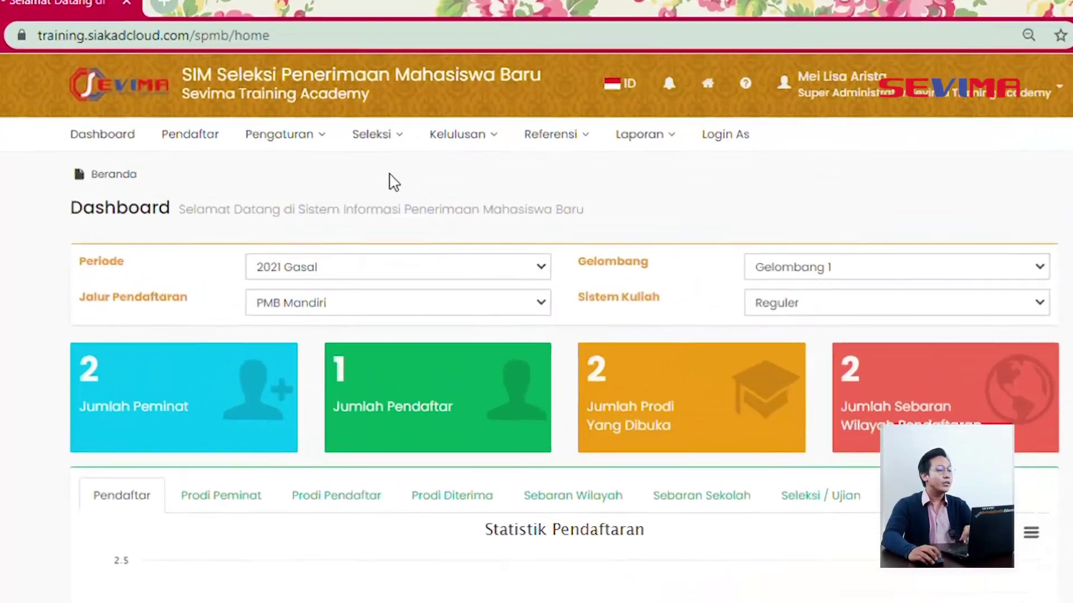
Open the Nilai Seleksi list and view the Import Seleksi options, closing them without importing.
left_click(390, 136)
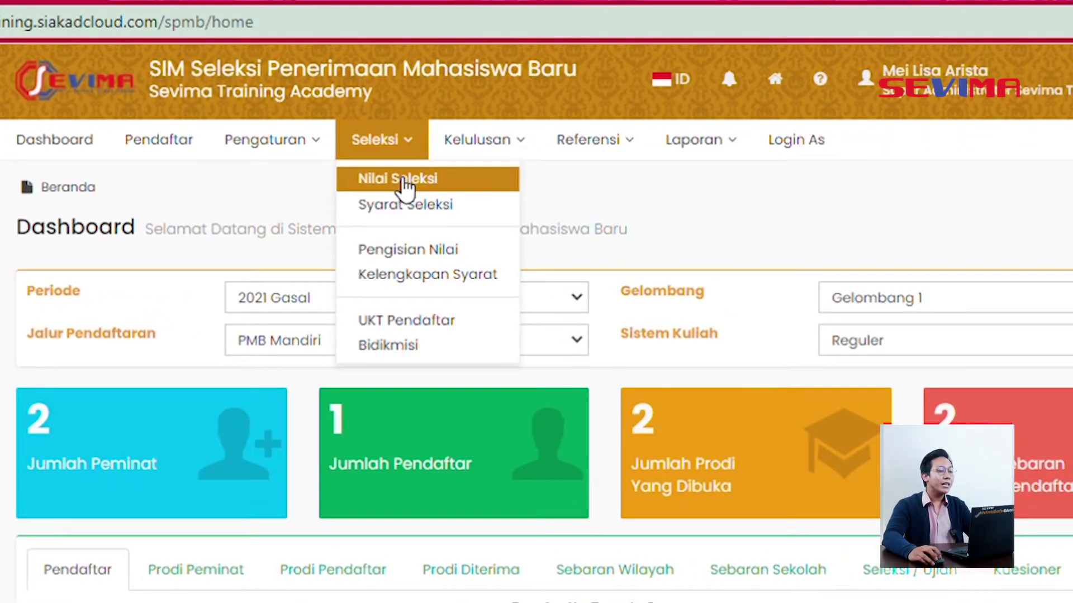
left_click(402, 182)
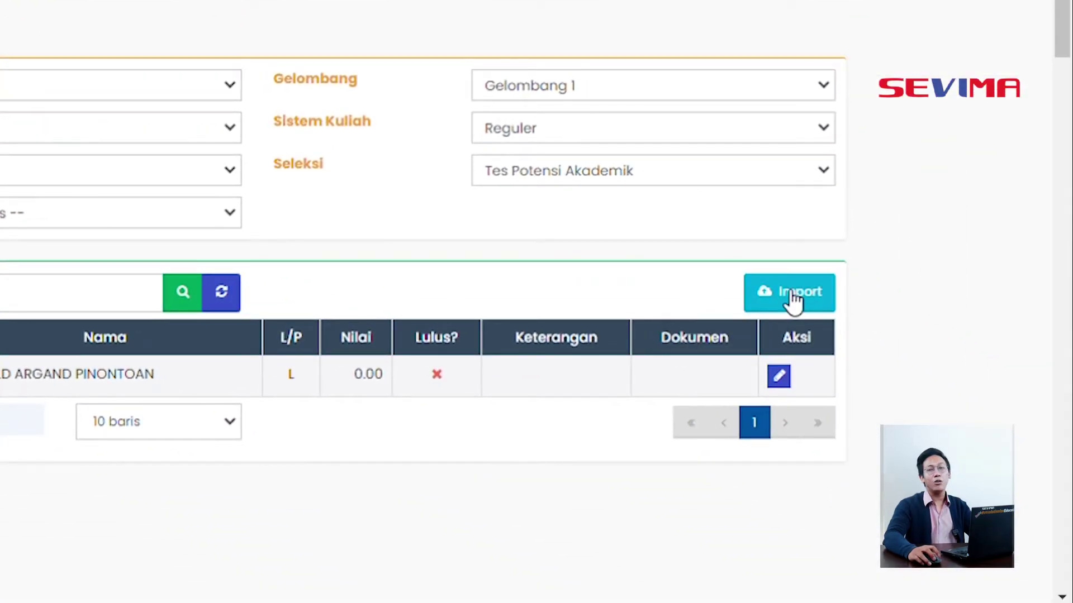
left_click(793, 300)
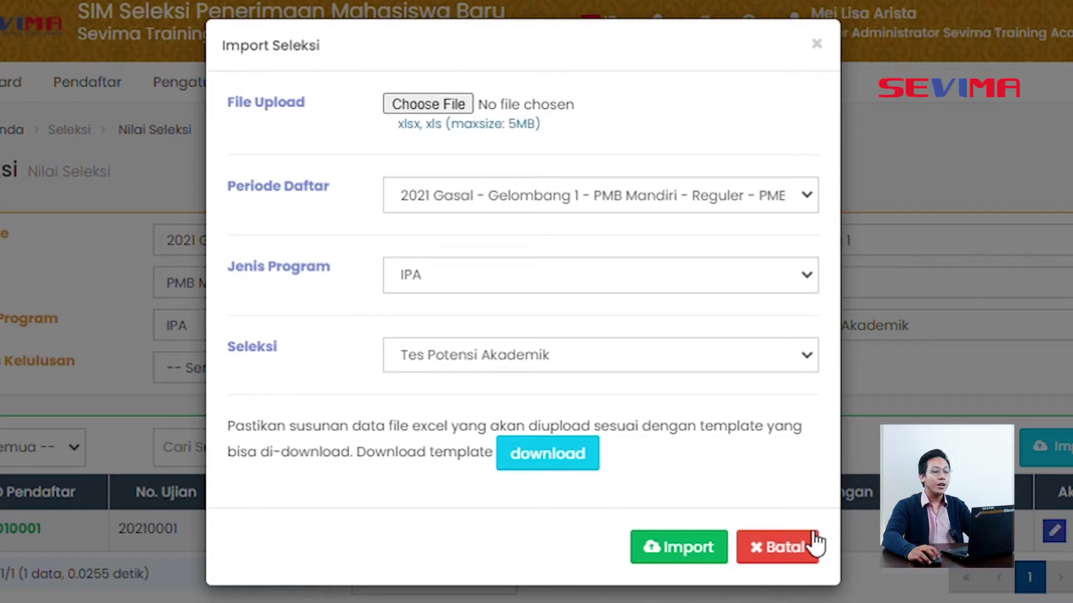
left_click(815, 545)
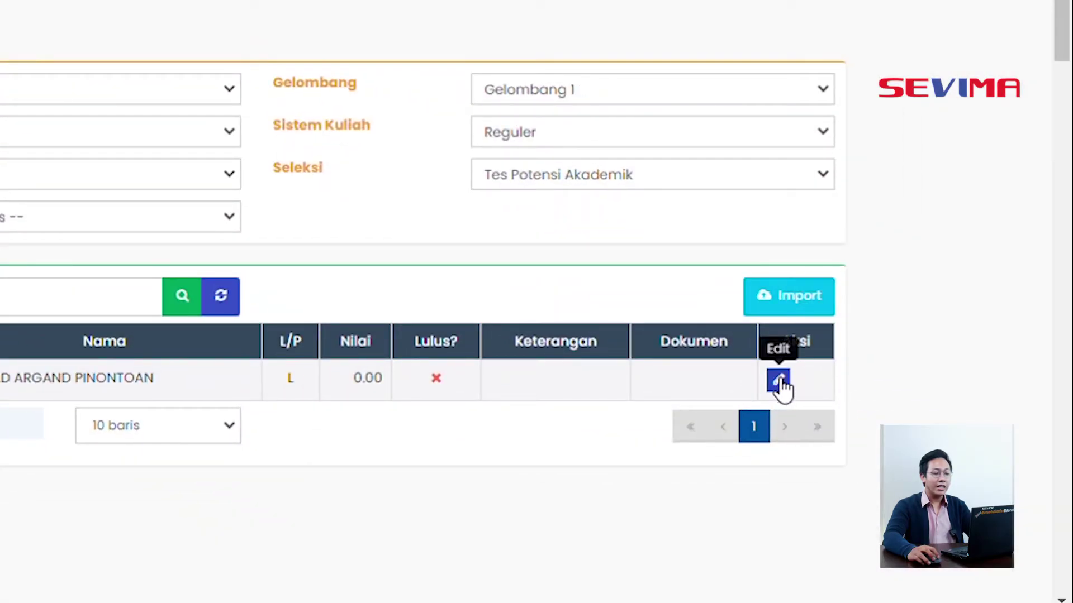
Edit the applicant's Nilai Seleksi row: set Nilai to 90, mark Lulus, leave Keterangan empty, and save the row.
left_click(778, 380)
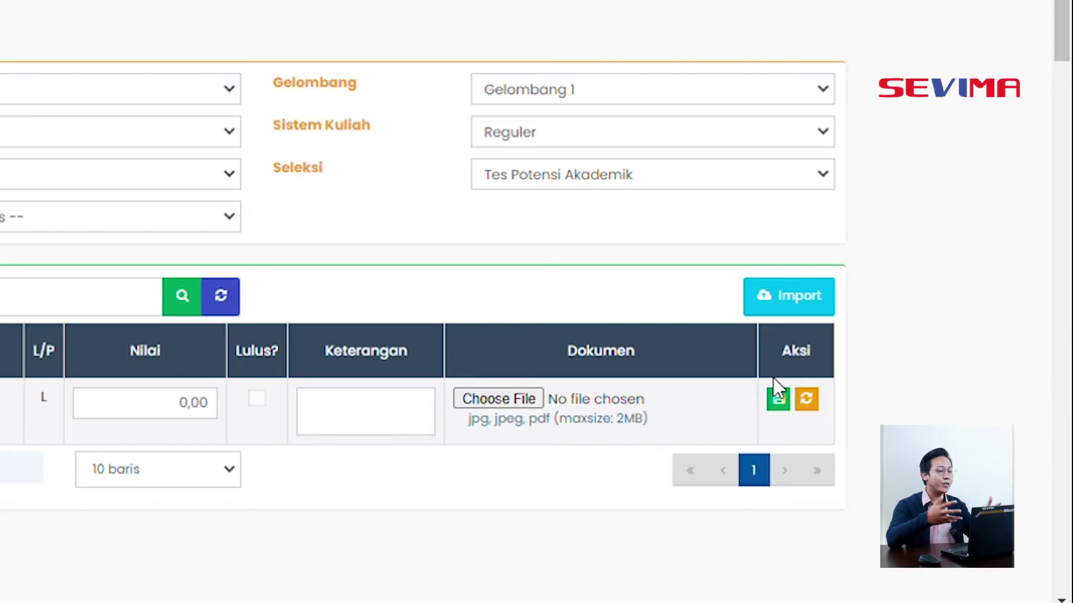
scroll(773, 378, "down", 2)
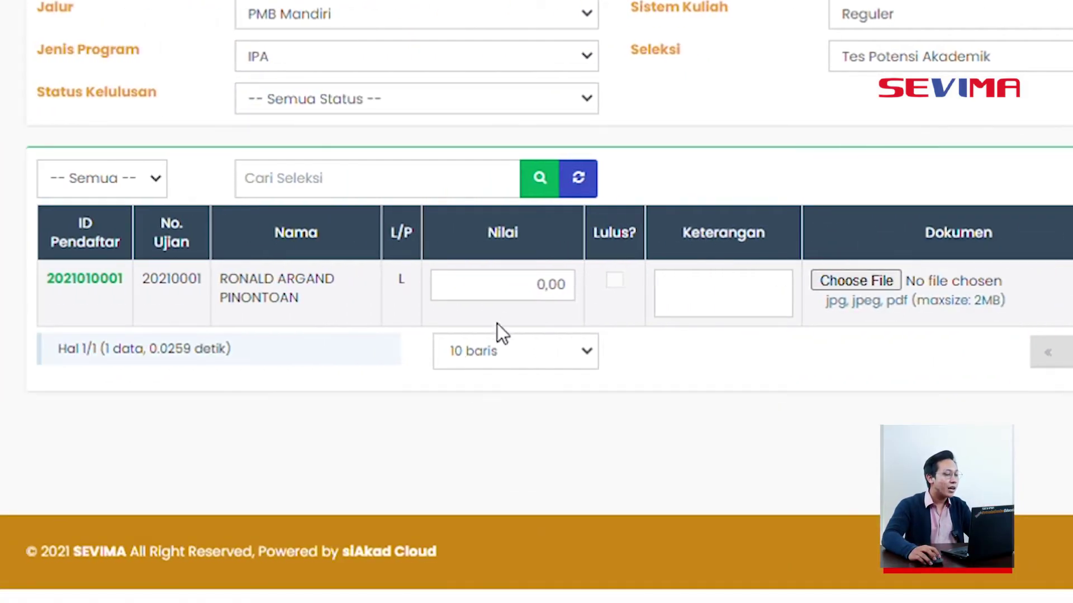
left_click(531, 303)
type("90")
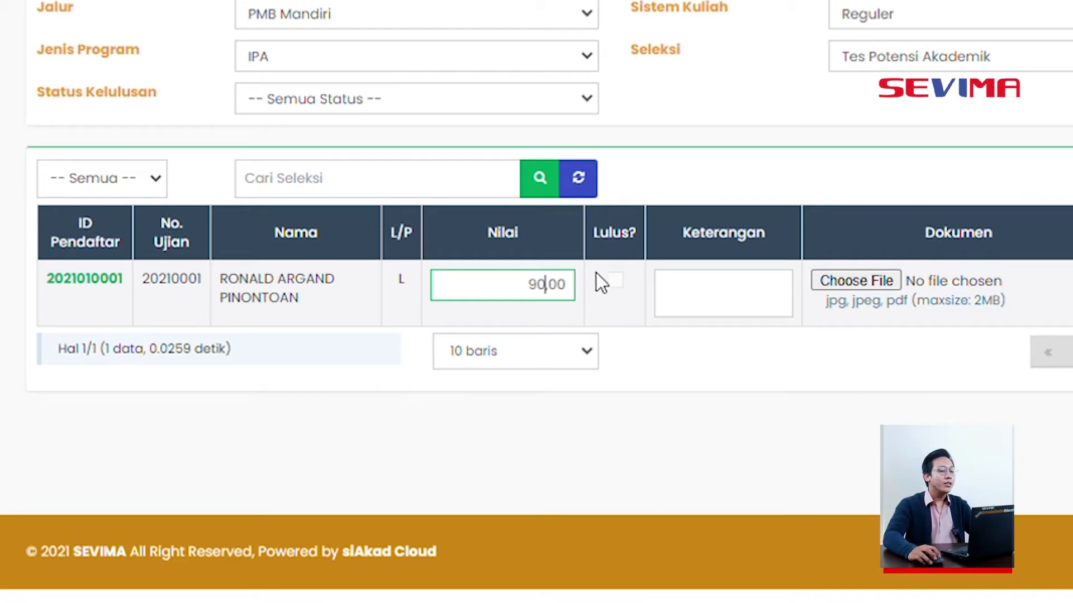
left_click(615, 287)
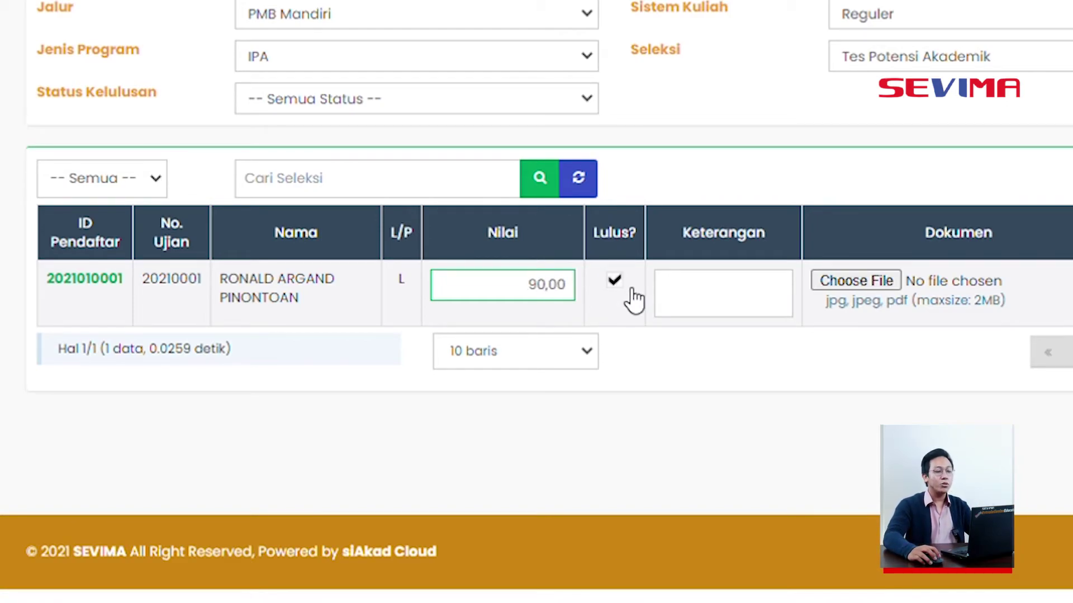
left_click(695, 315)
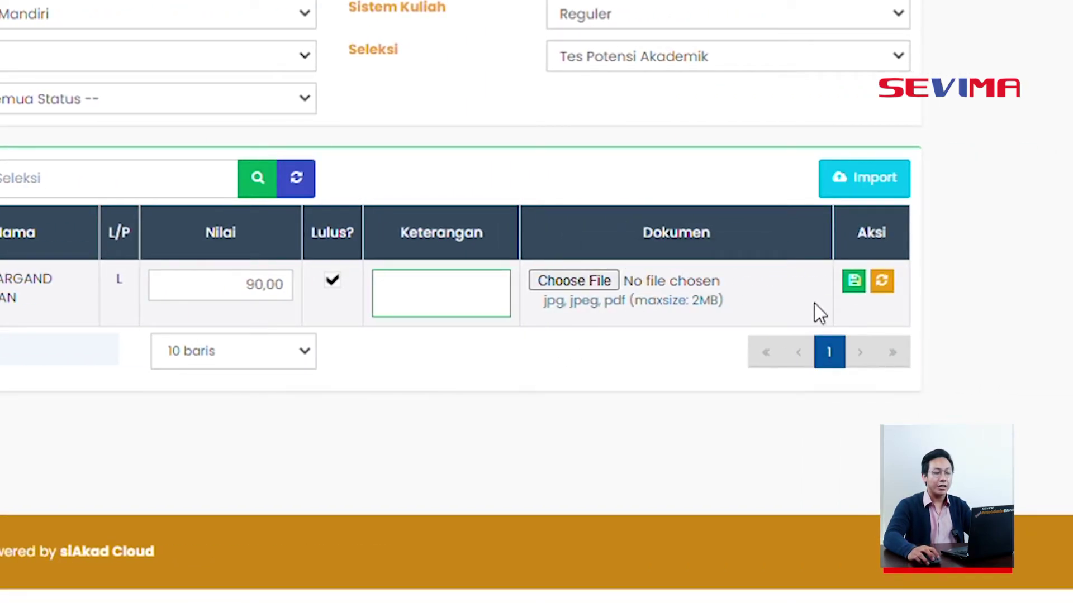
left_click(863, 285)
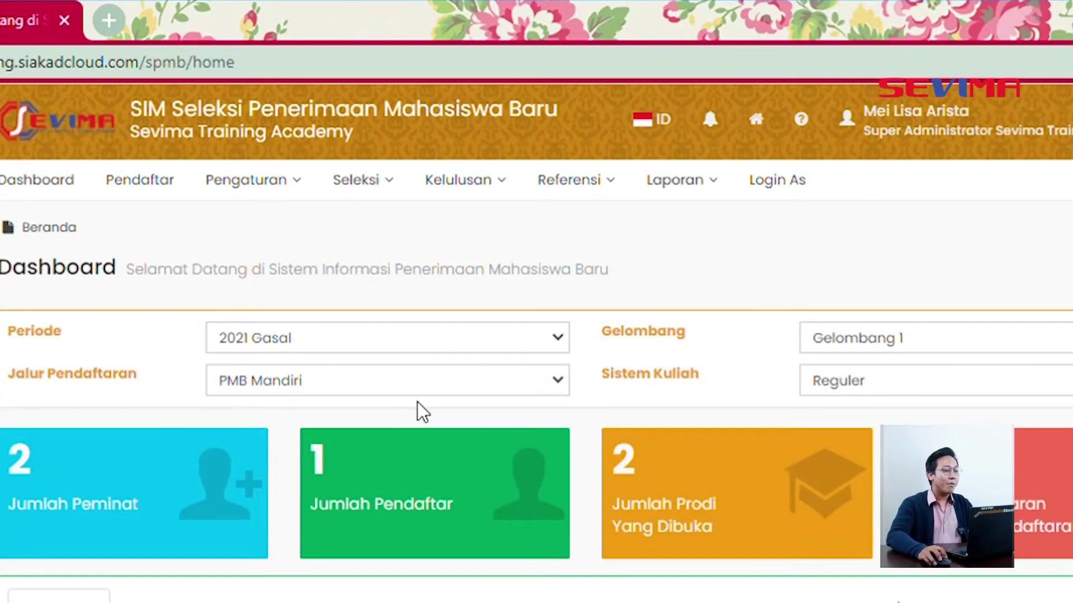
Open Rekomendasi Prodi and try to mark the applicant's first-choice Sistem Informasi row as accepted (TRM).
mouse_move(507, 191)
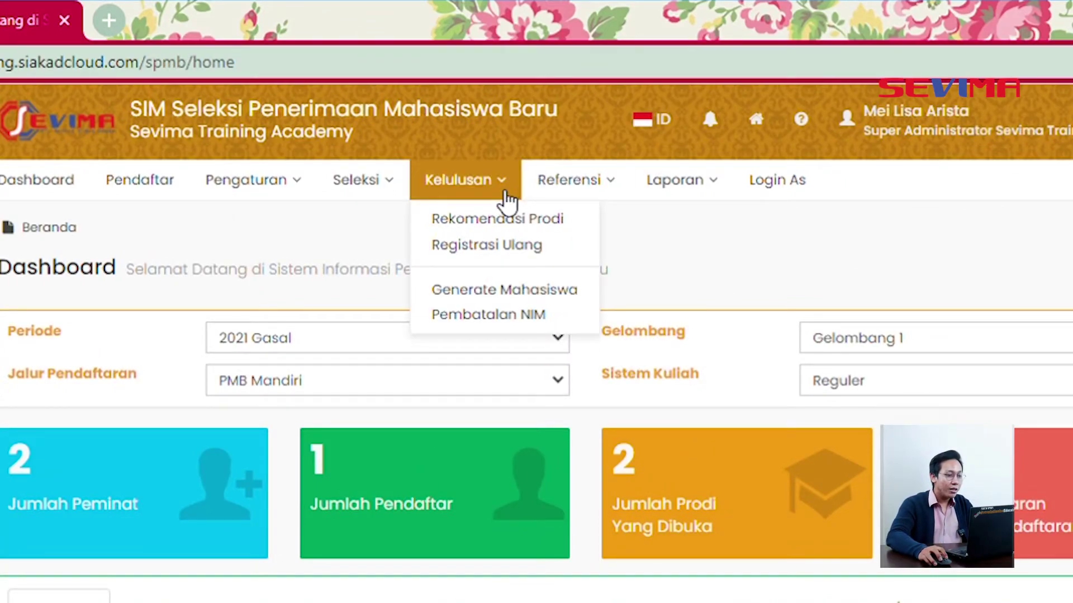
left_click(470, 227)
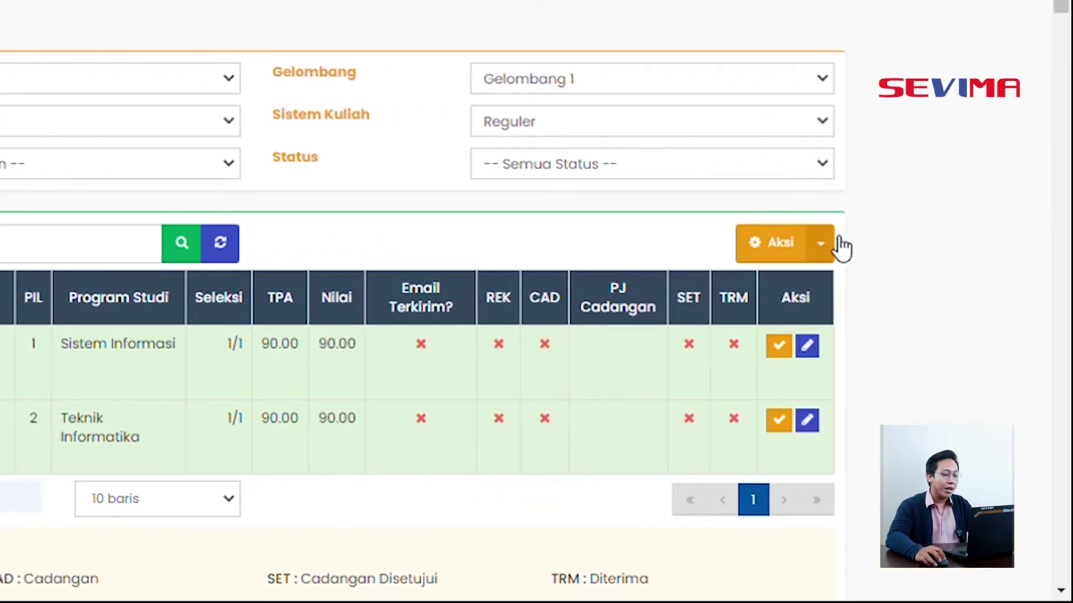
left_click(805, 346)
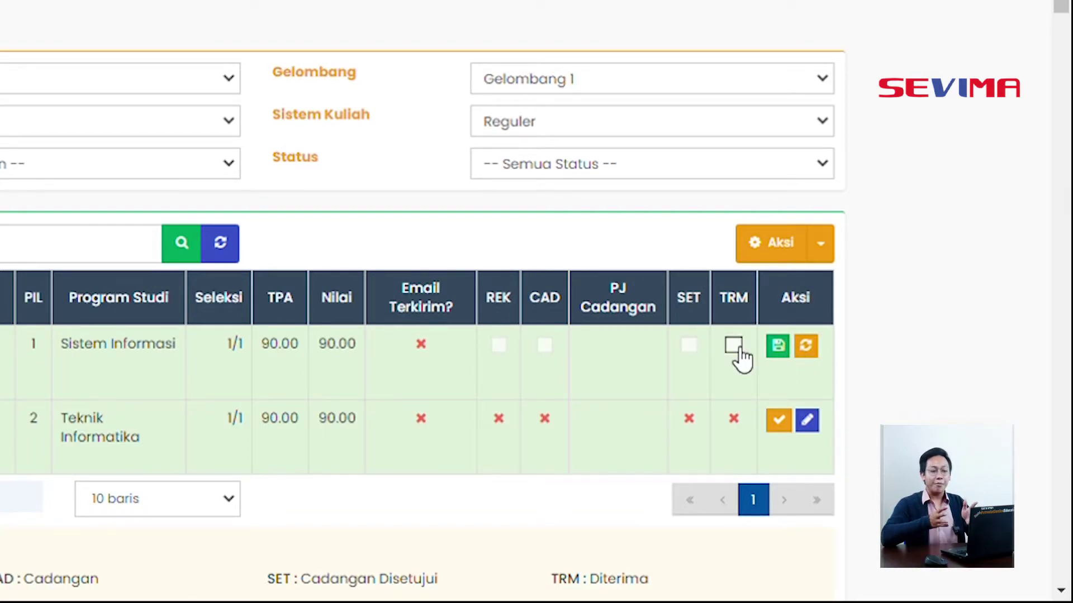
left_click(739, 349)
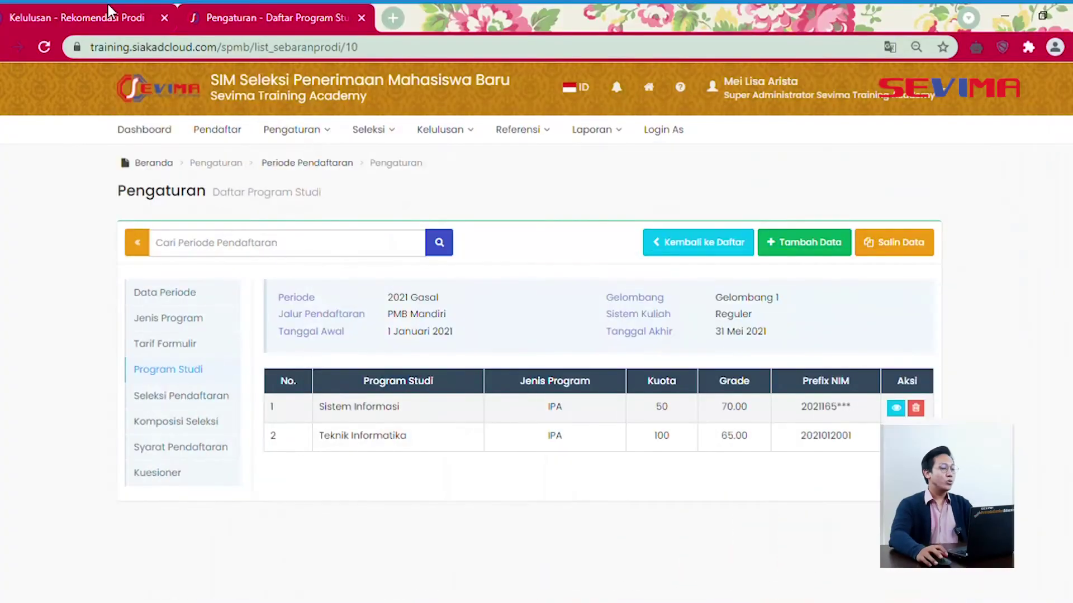
Return to the Rekomendasi Prodi list and generate the Rekomendasi Kelulusan in bulk, confirming the request.
left_click(115, 10)
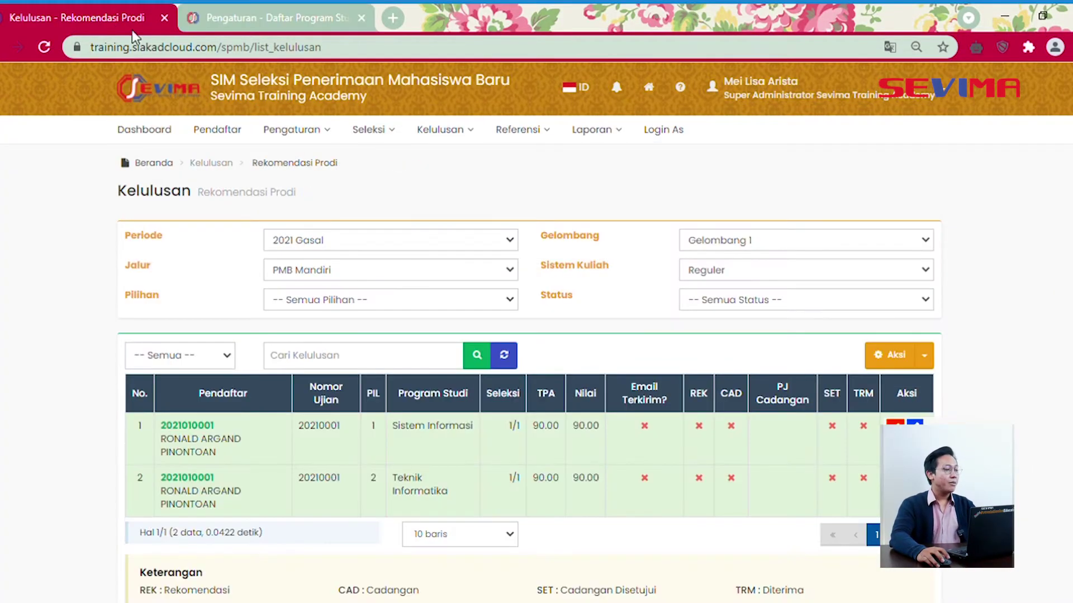
left_click(292, 129)
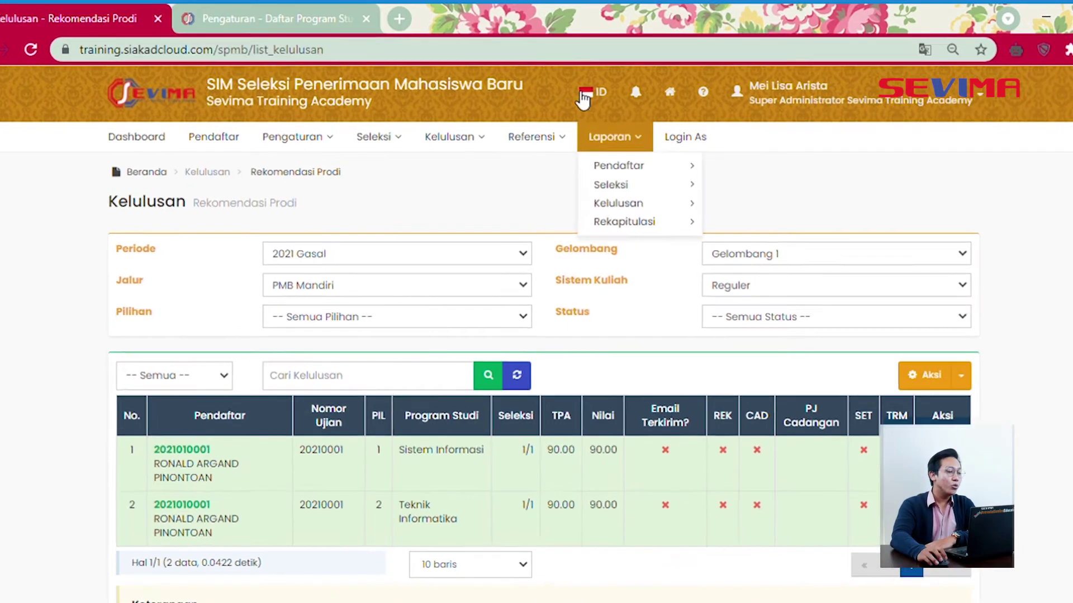
mouse_move(440, 129)
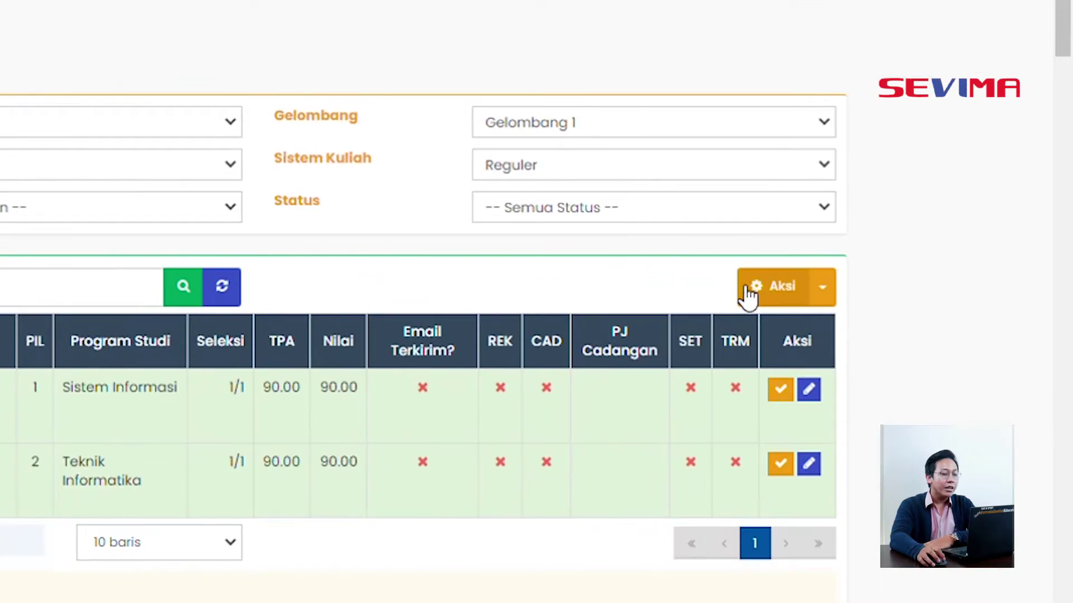
left_click(823, 295)
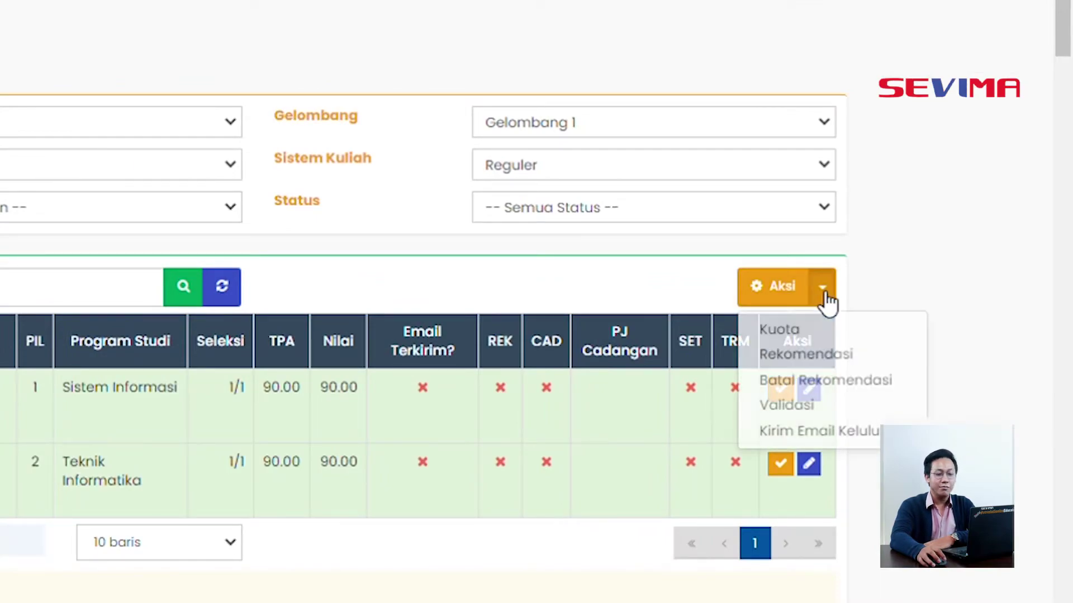
left_click(836, 357)
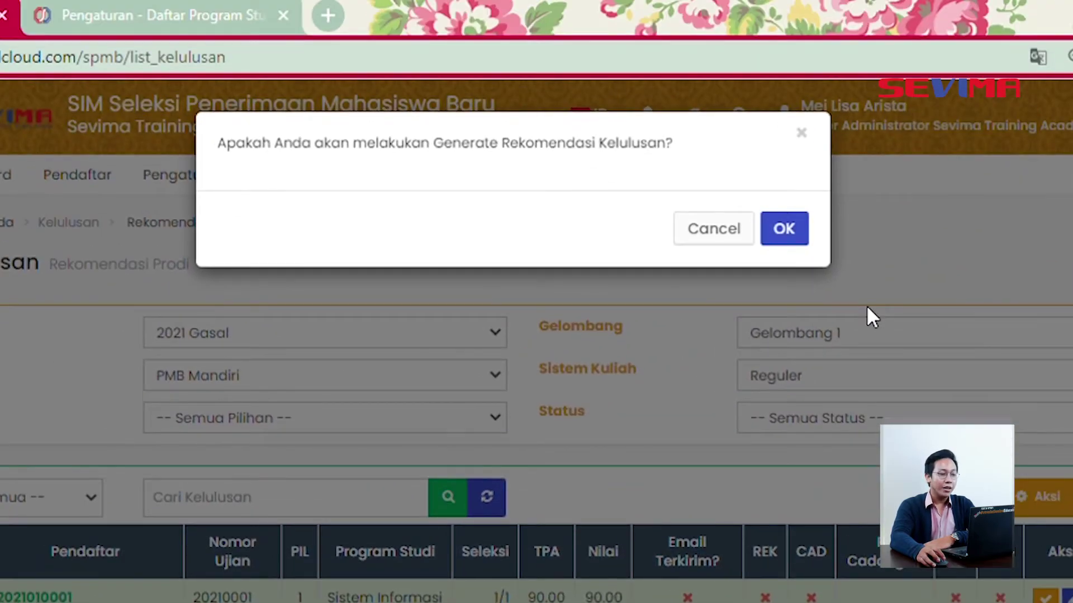
left_click(802, 229)
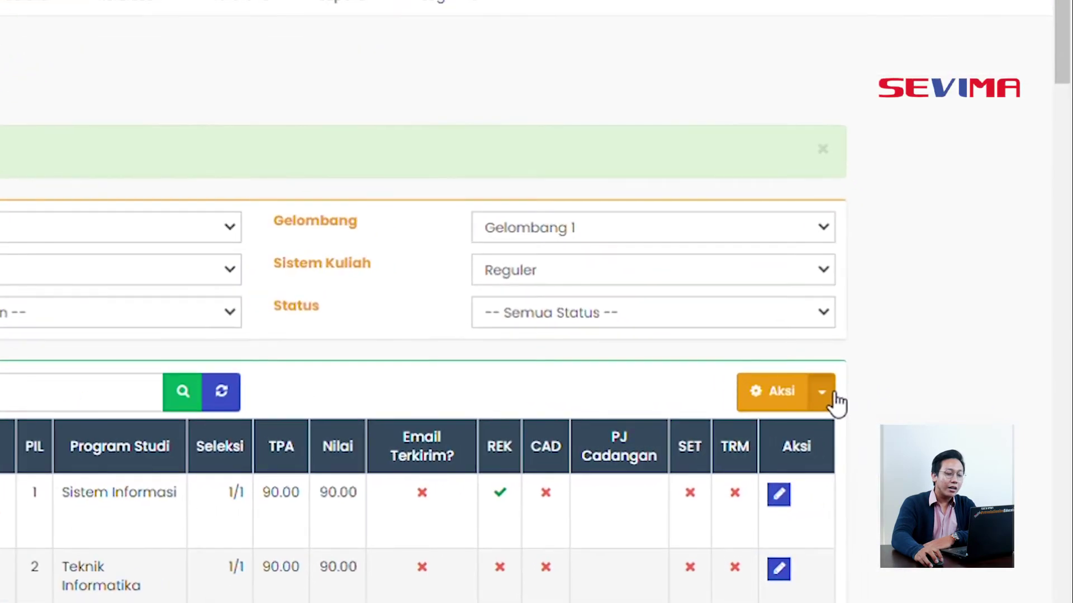
Run the bulk Validasi Kelulusan on the recommended applicants and confirm it.
left_click(925, 409)
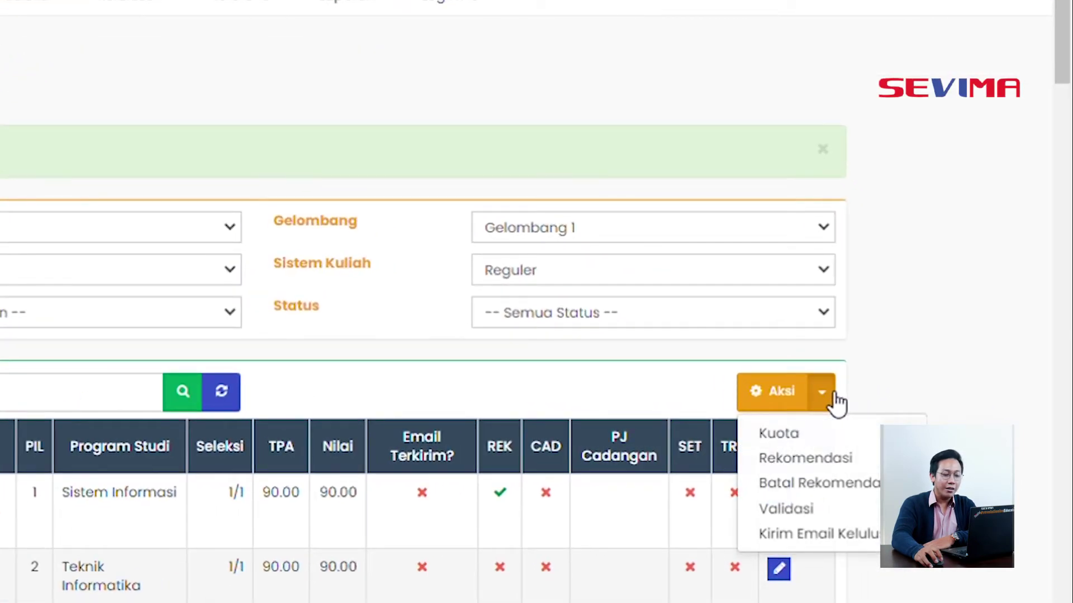
left_click(875, 510)
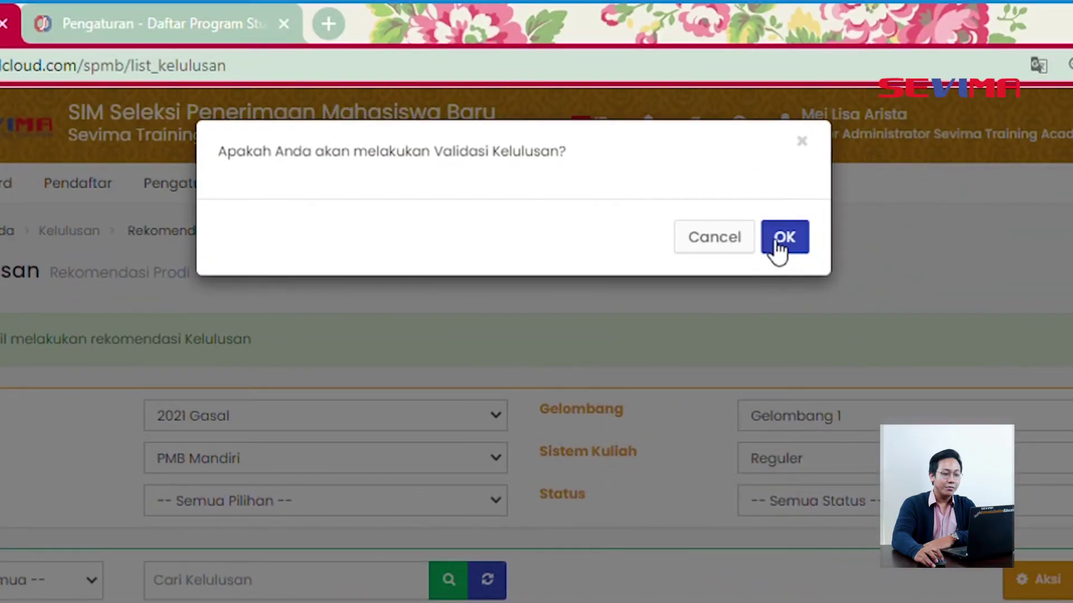
left_click(770, 240)
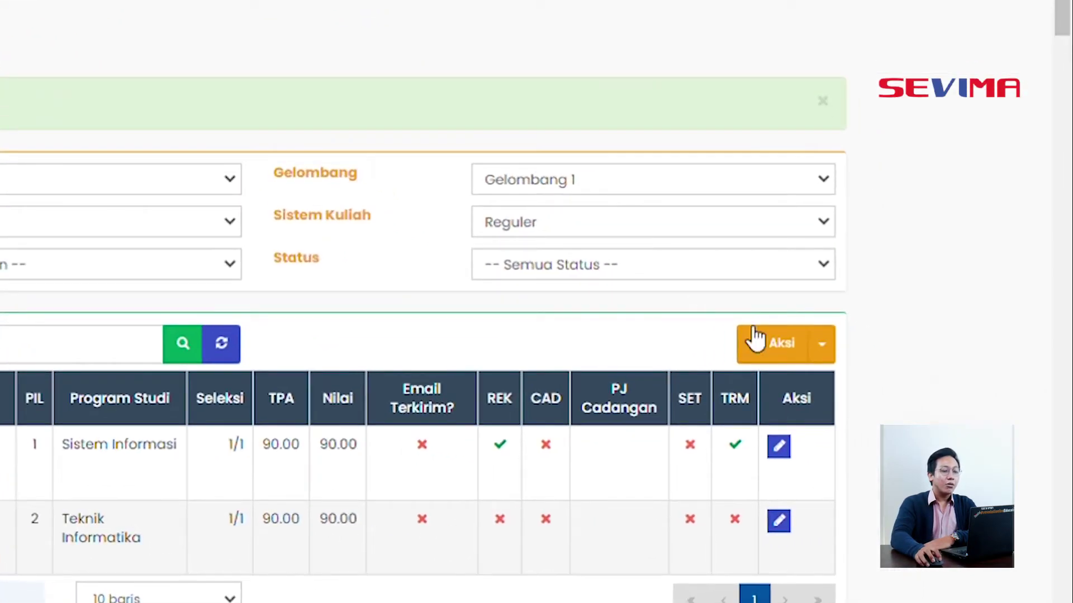
left_click(926, 412)
left_click(897, 321)
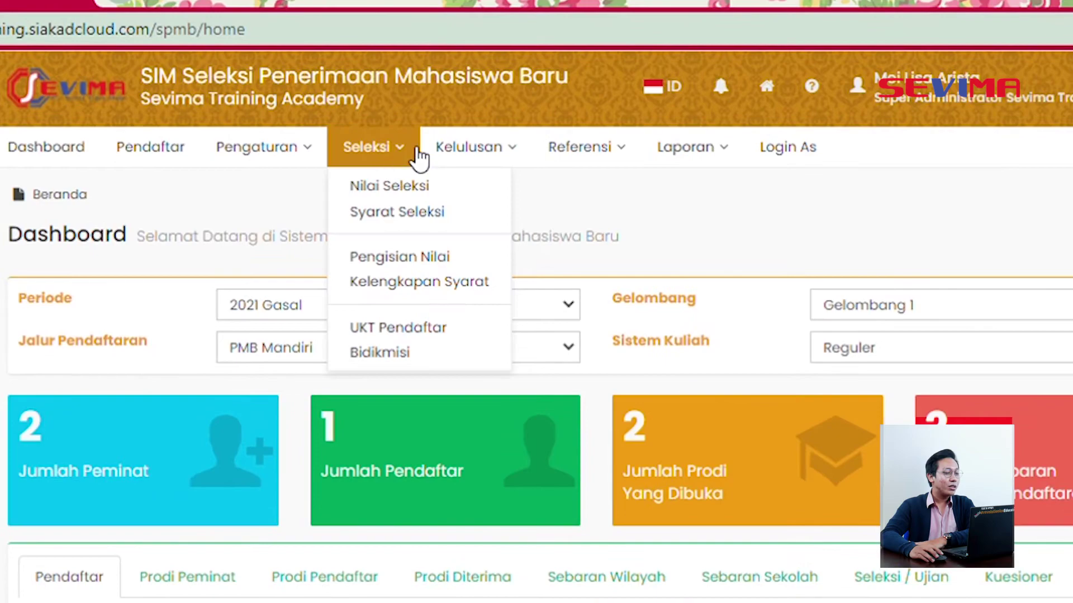
Open Registrasi Ulang, search for the accepted applicant by name, and load the applicant's re-registration record.
mouse_move(450, 133)
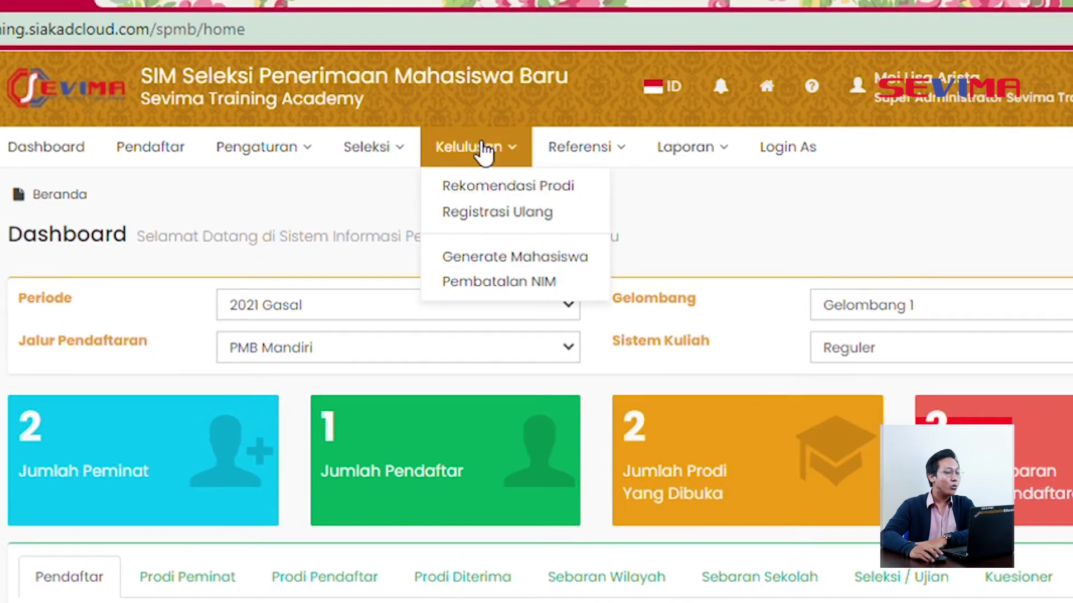
left_click(482, 212)
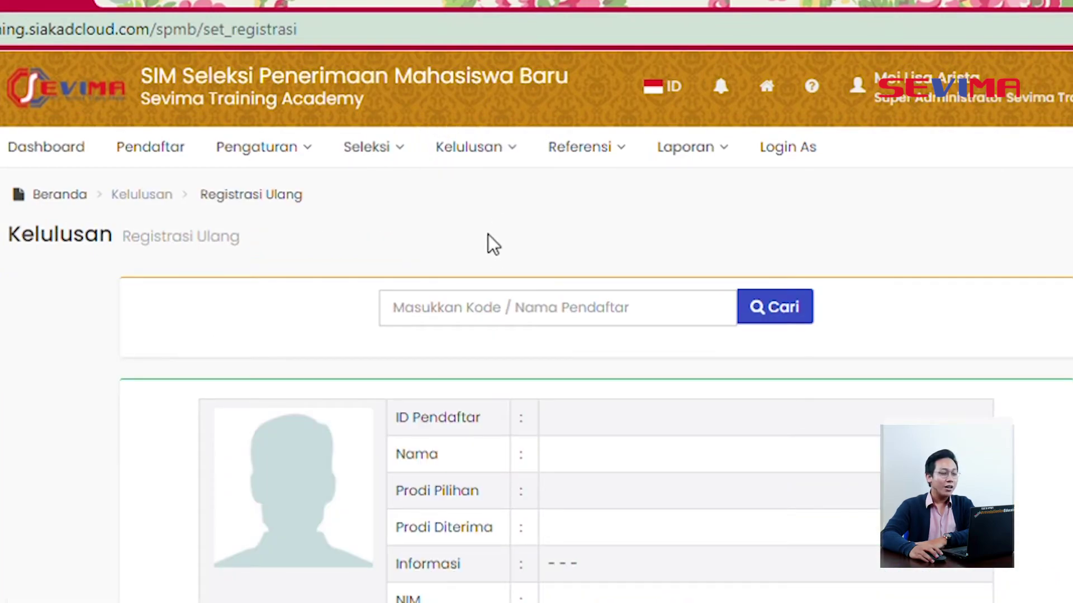
left_click(466, 322)
type("ra")
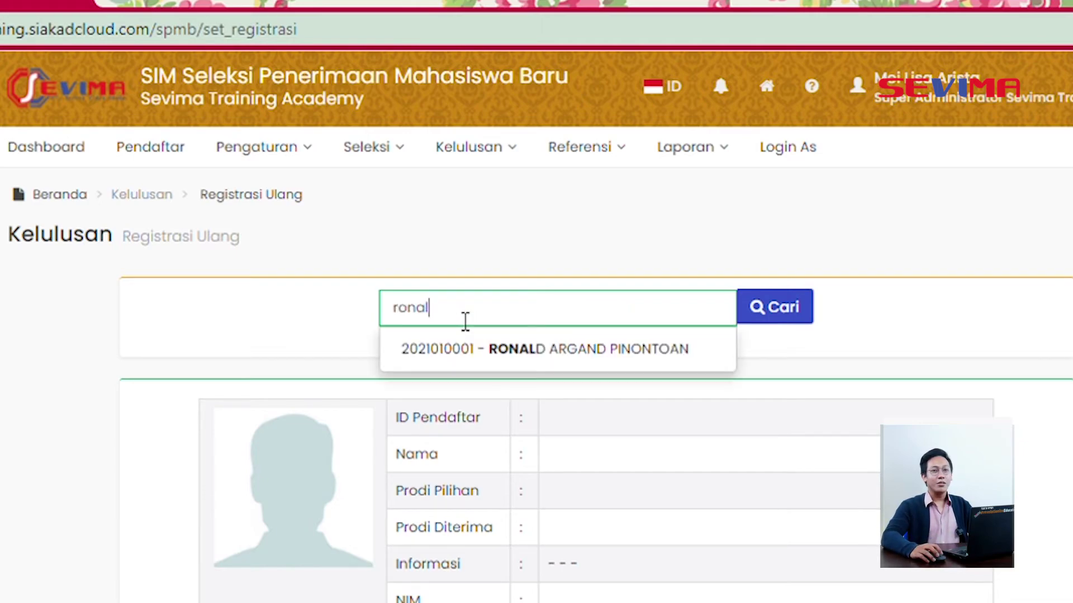
left_click(481, 351)
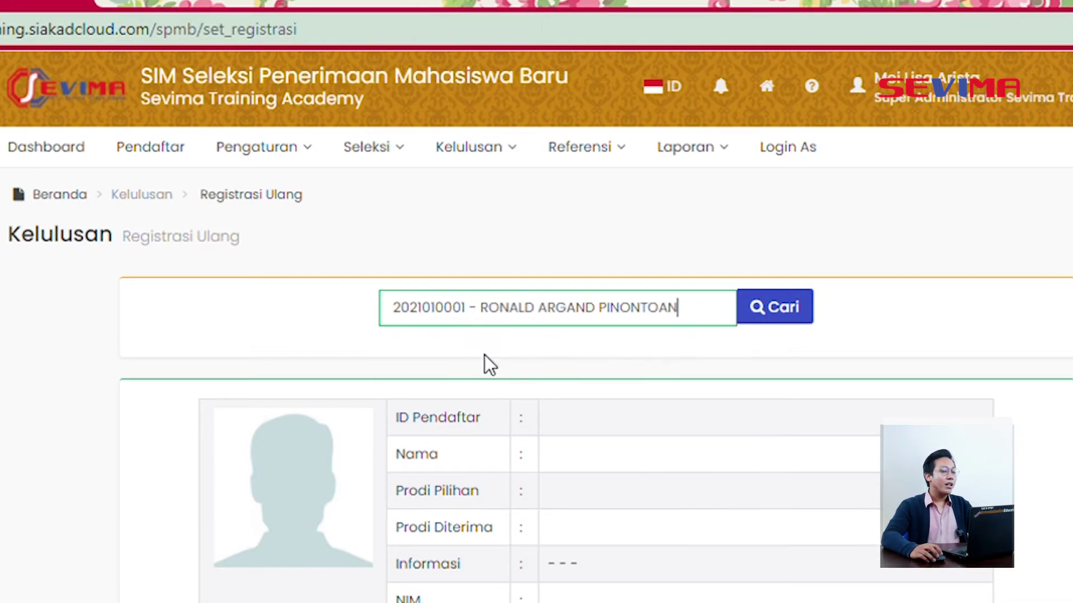
left_click(782, 307)
Mark the Kartu Keluarga and KTP/SIM/Kartu Pelajar documents as Sesuai and save, and generate the applicant's NIM with confirmation.
scroll(784, 336, "down", 4)
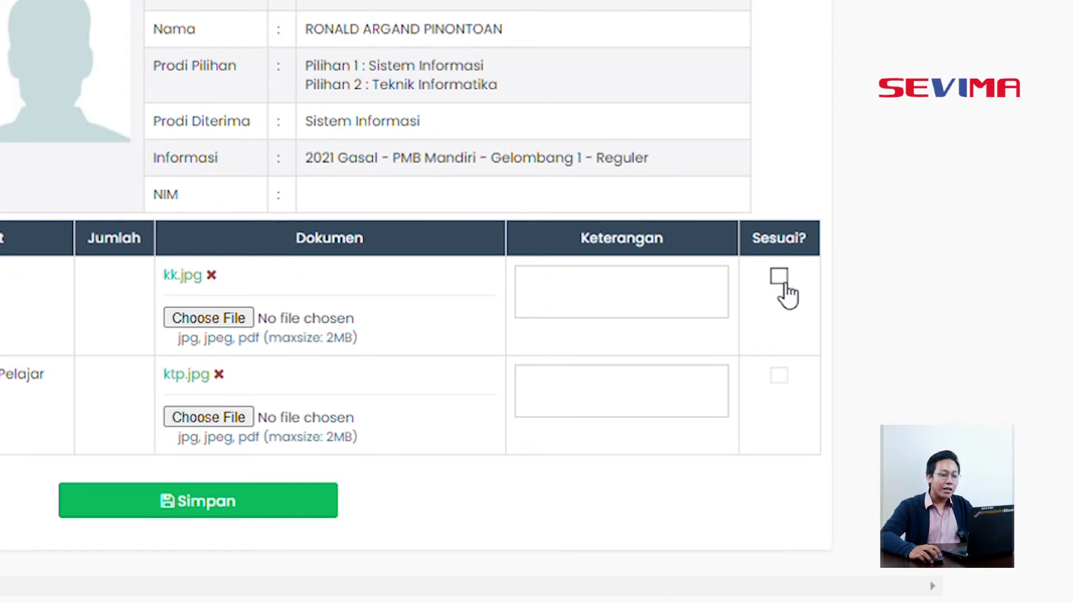
left_click(780, 282)
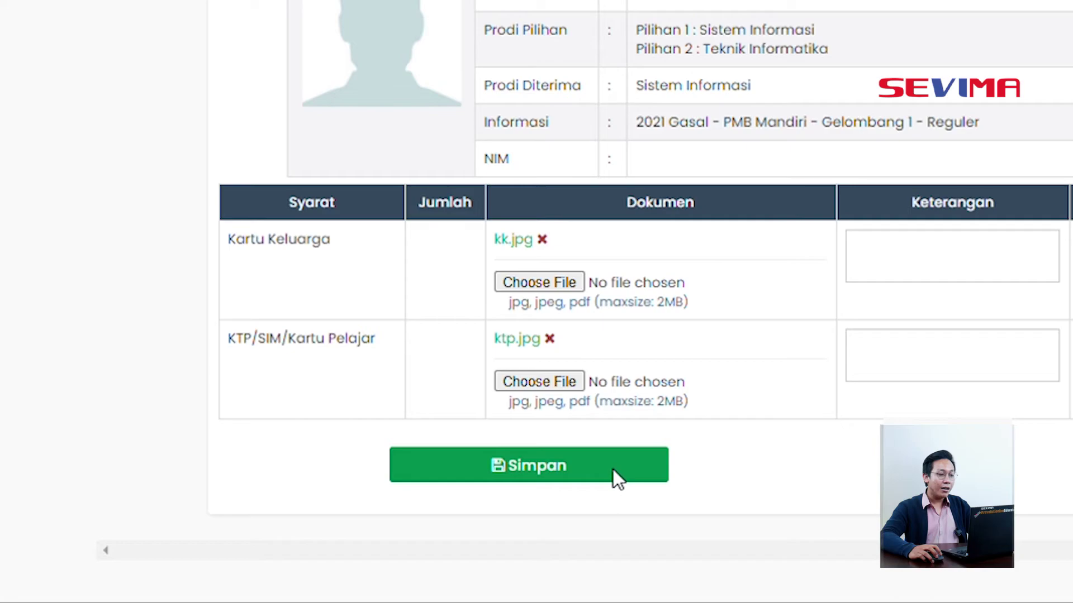
left_click(615, 475)
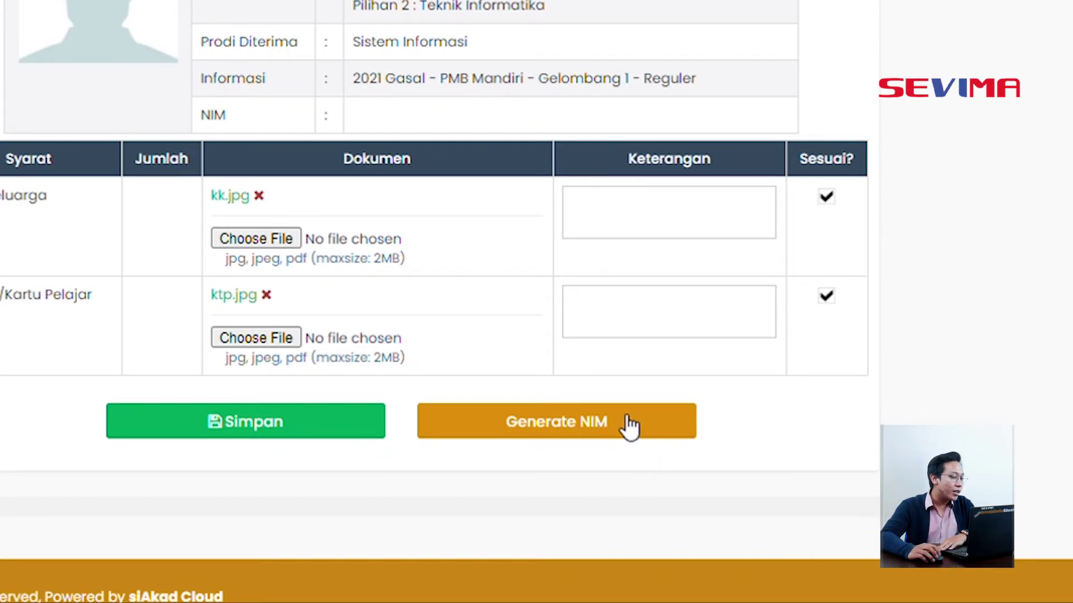
left_click(629, 427)
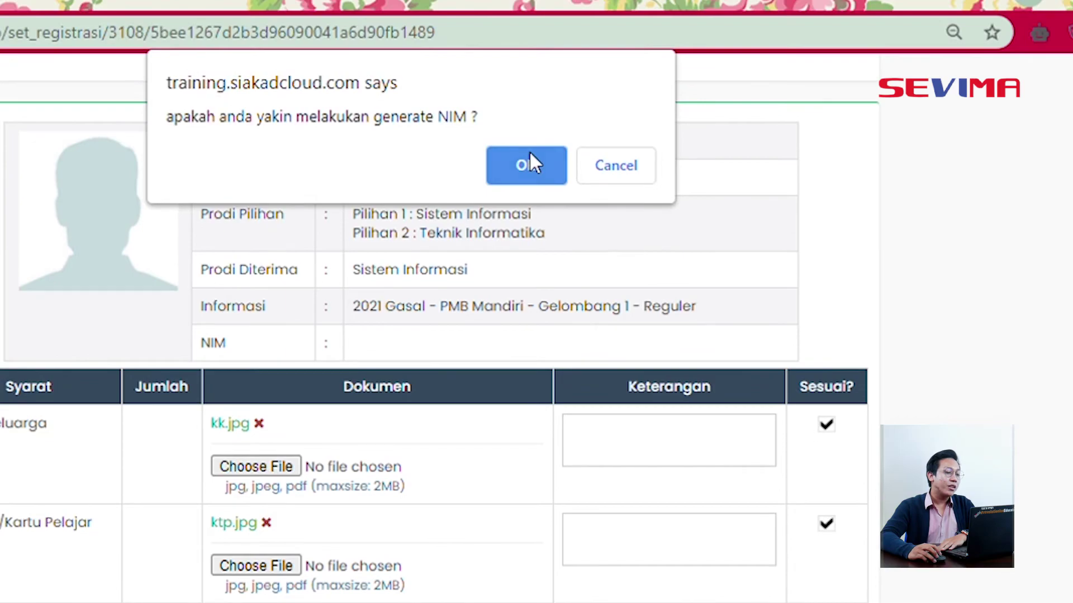
left_click(532, 163)
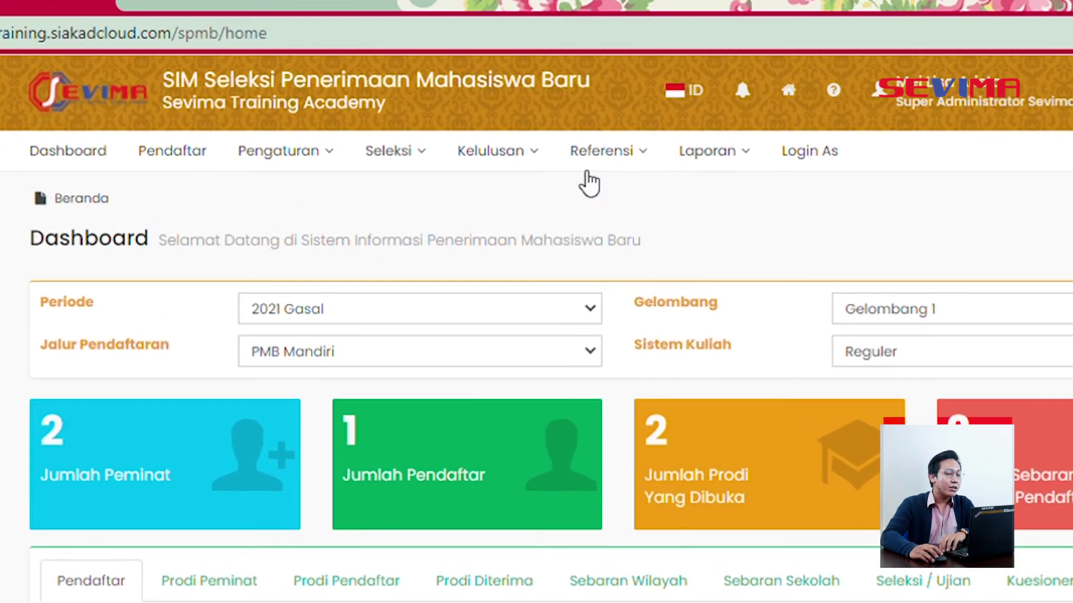
Open Generate Mahasiswa and try to generate the re-registered applicants as students in bulk, confirming the request.
left_click(458, 134)
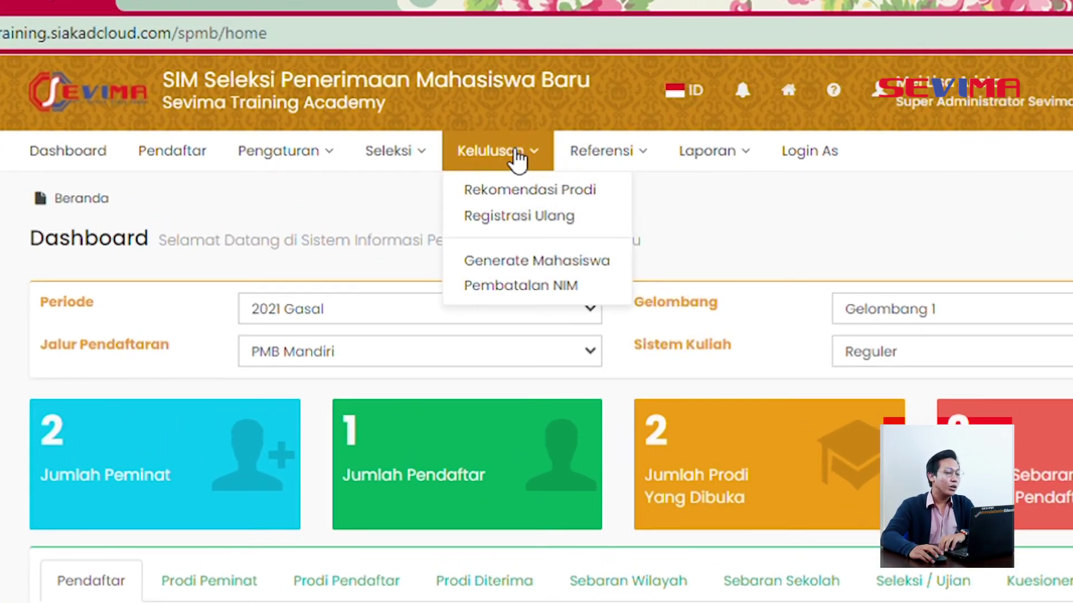
left_click(503, 268)
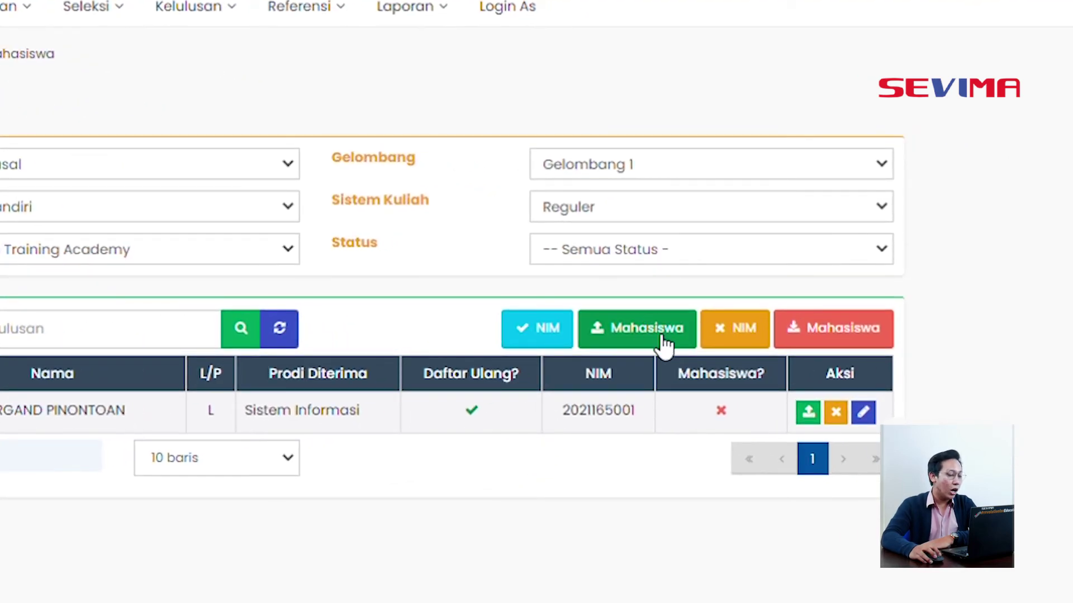
left_click(665, 346)
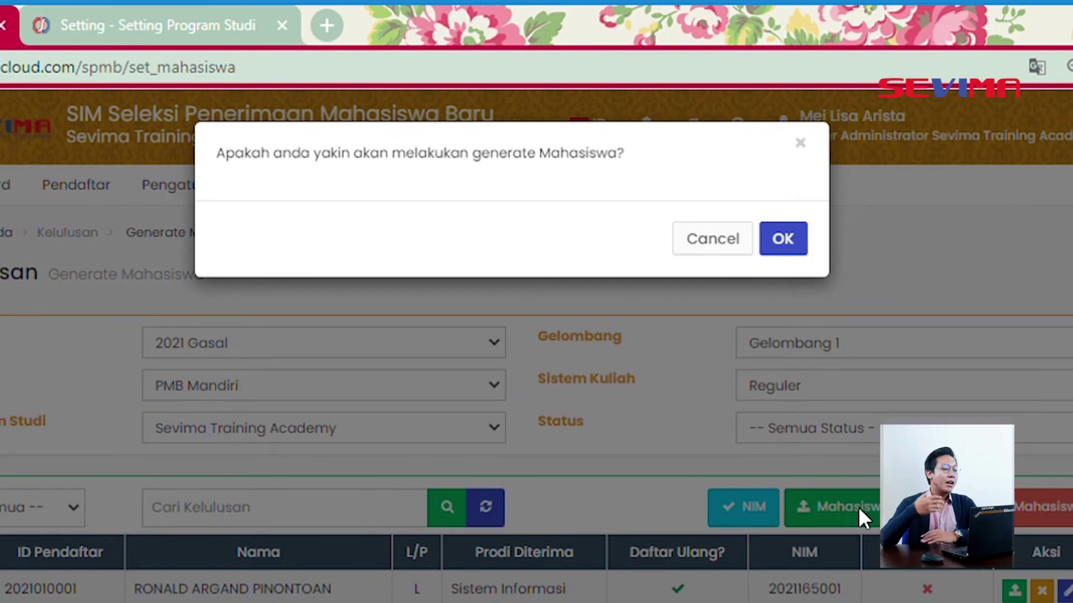
left_click(804, 245)
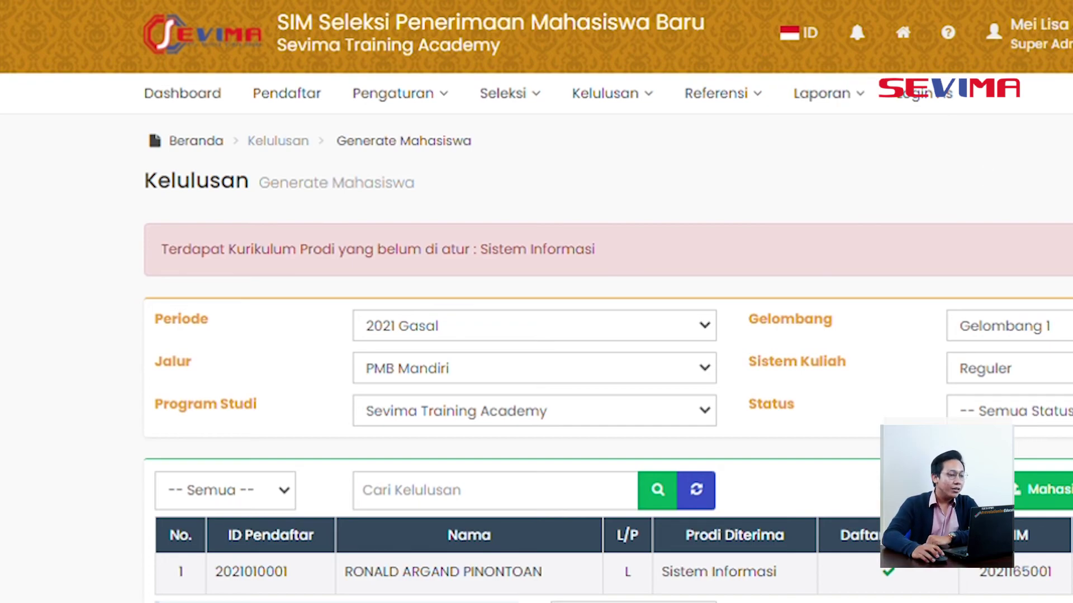
In SIM Akademik's Setting Program Studi, set Kurikulum Mahasiswa Baru to 2020 for S1 - Teknik Informatika and choose a curriculum for S1 - Sistem Informasi.
left_click(229, 8)
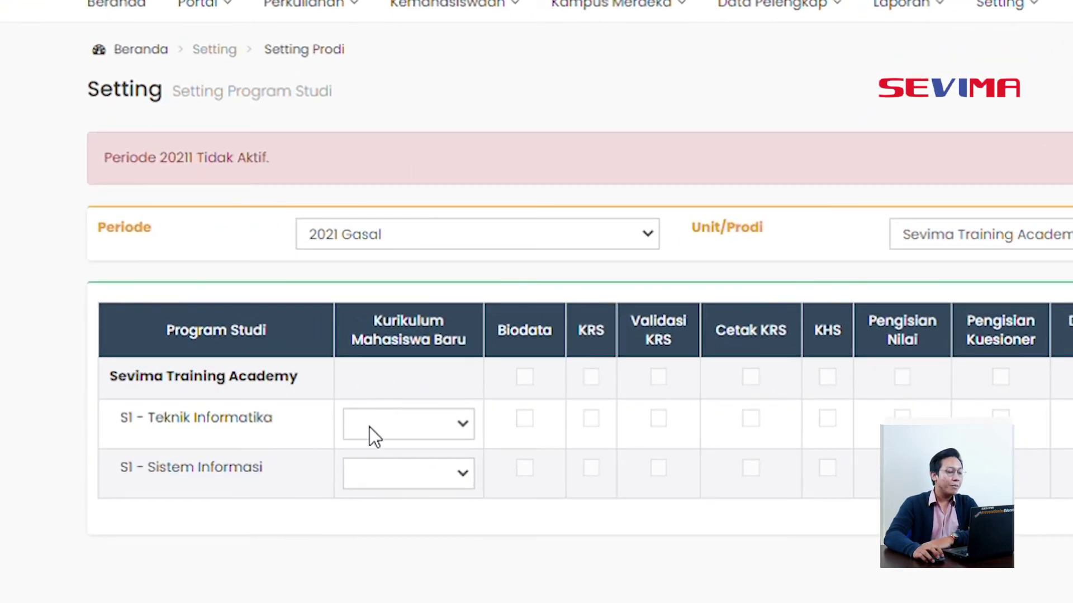
left_click(394, 460)
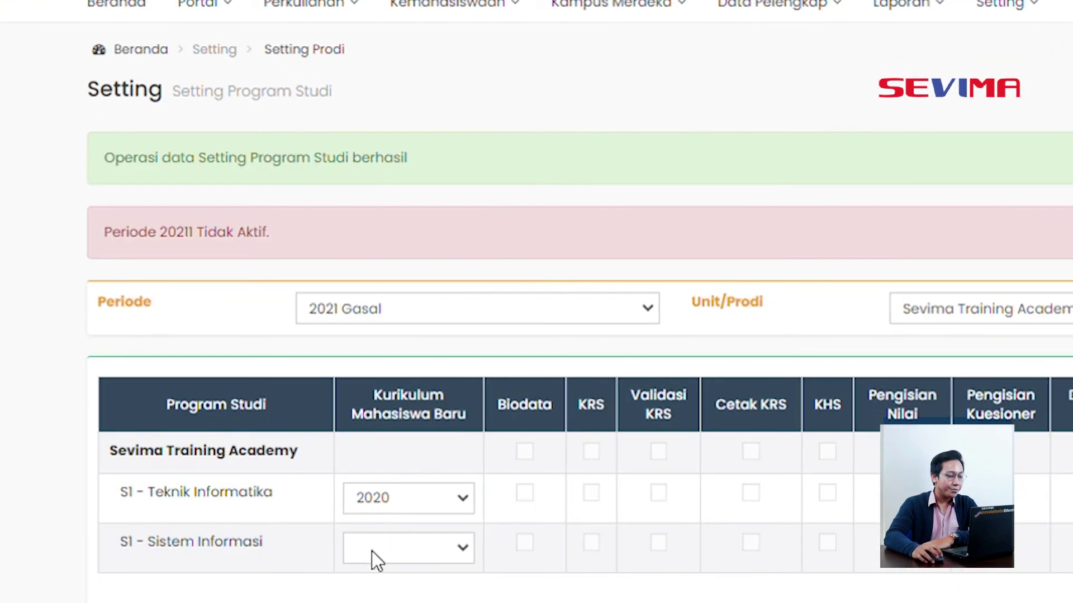
left_click(371, 551)
left_click(383, 594)
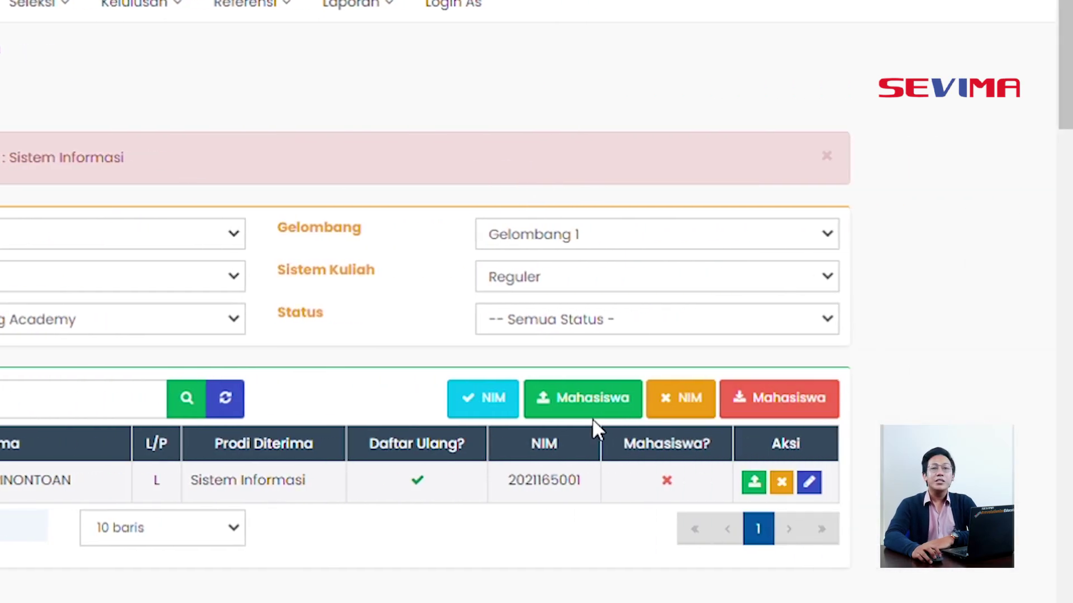
Return to the Generate Mahasiswa page, run the bulk student generation again, and confirm it.
left_click(600, 411)
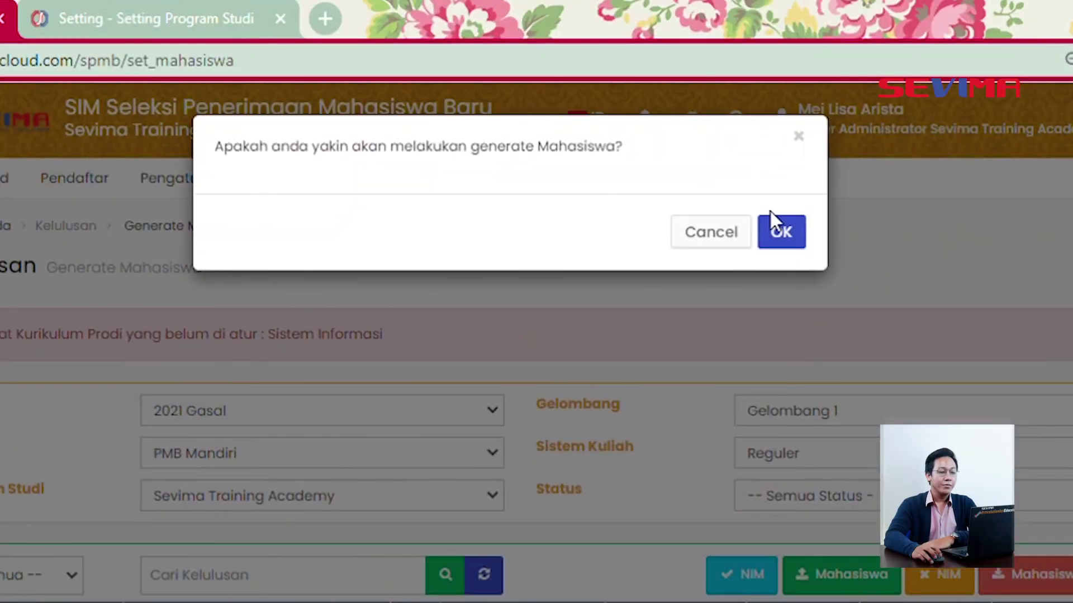
left_click(782, 223)
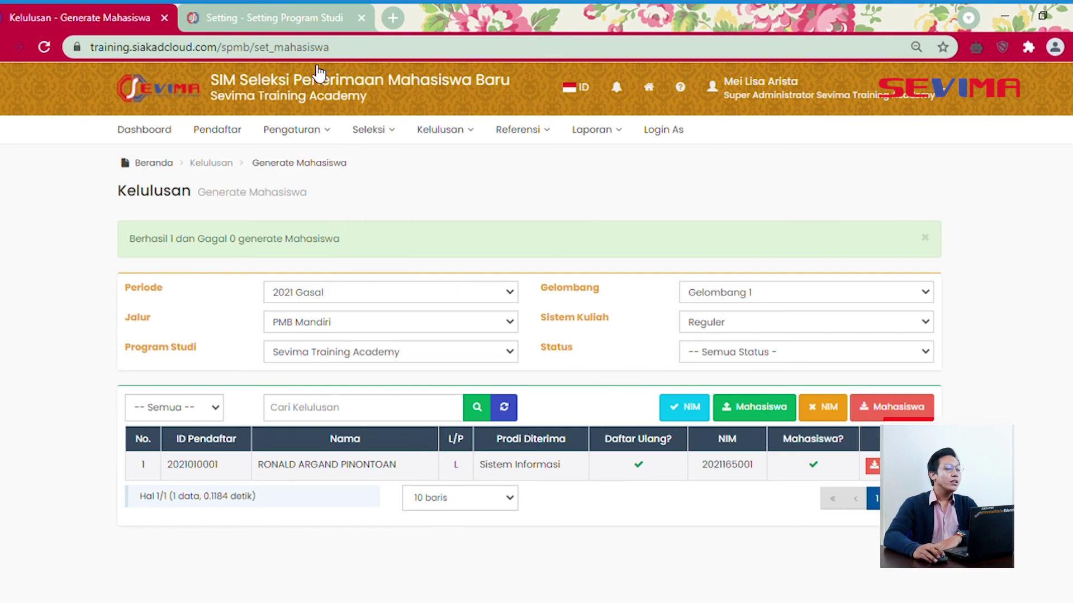
Switch to SIM Akademik, open the portal's Mahasiswa list, and check the newly generated student's NIM and name.
left_click(282, 17)
left_click(271, 89)
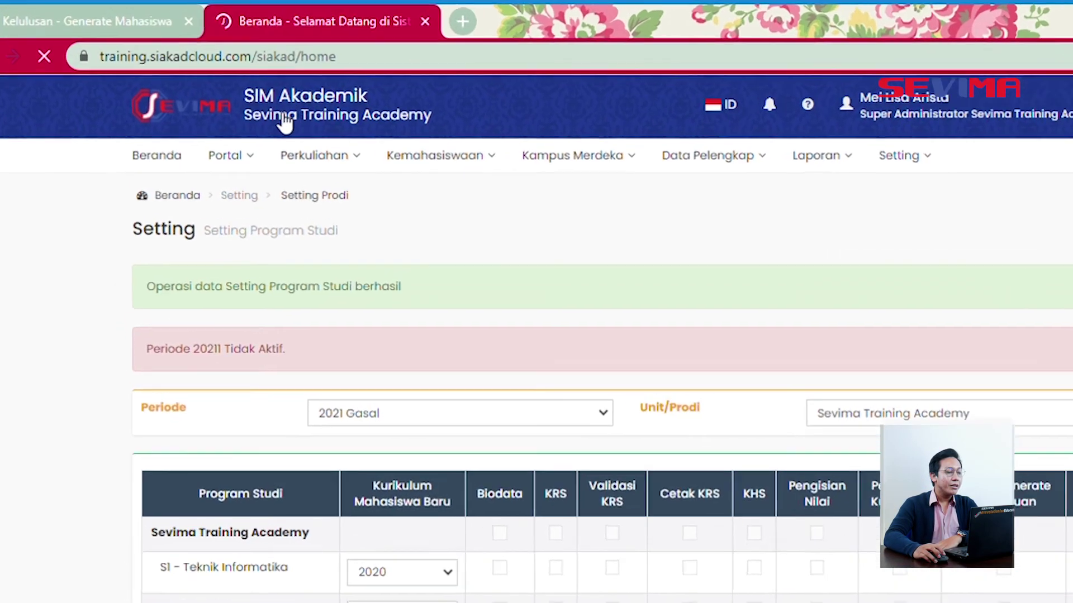
mouse_move(234, 162)
left_click(244, 195)
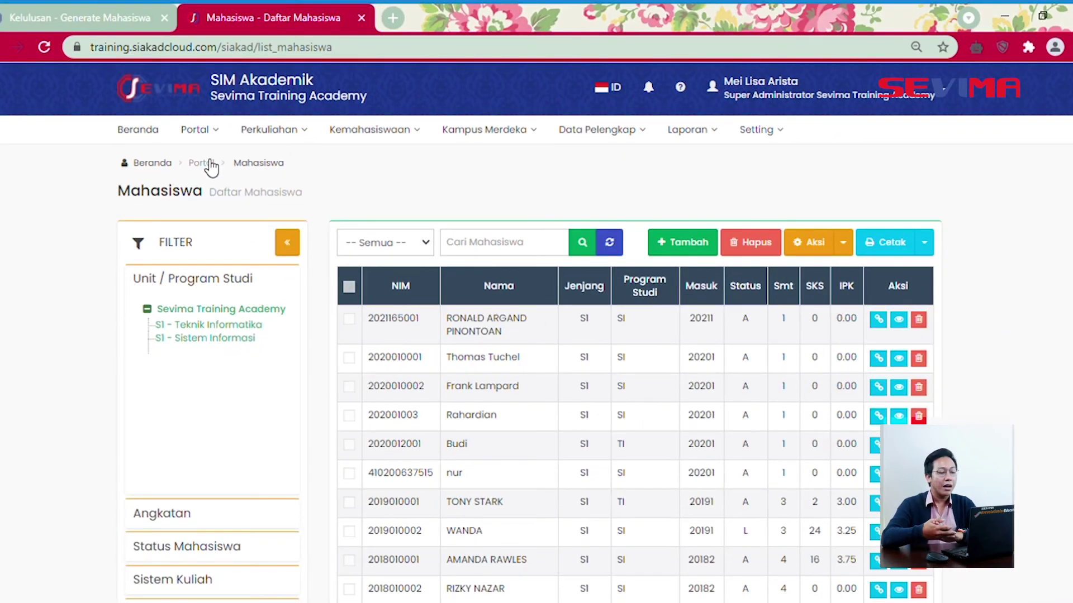
left_click_drag(373, 322, 499, 321)
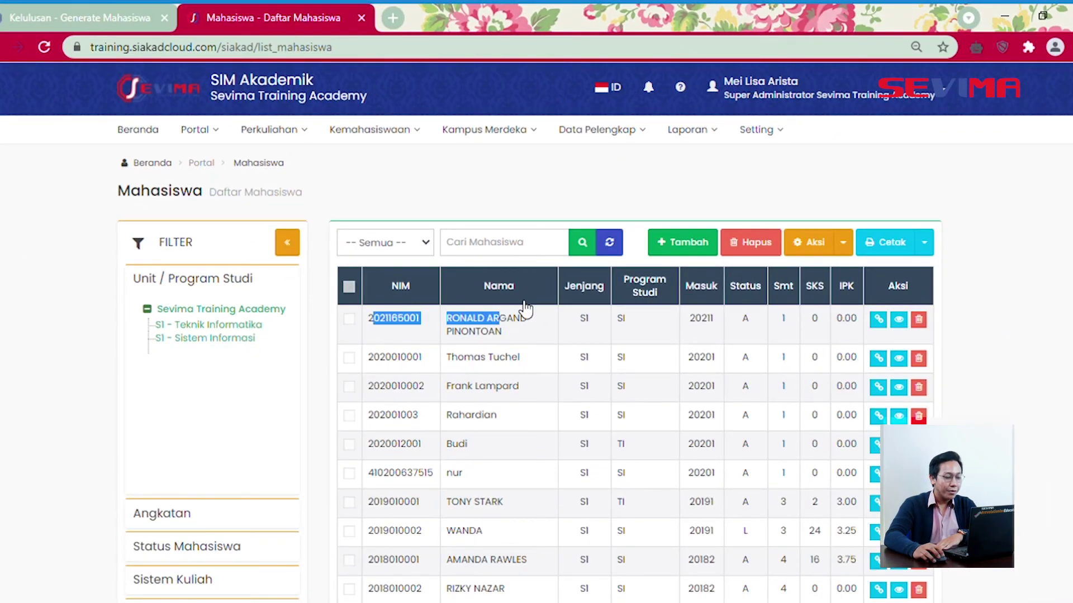